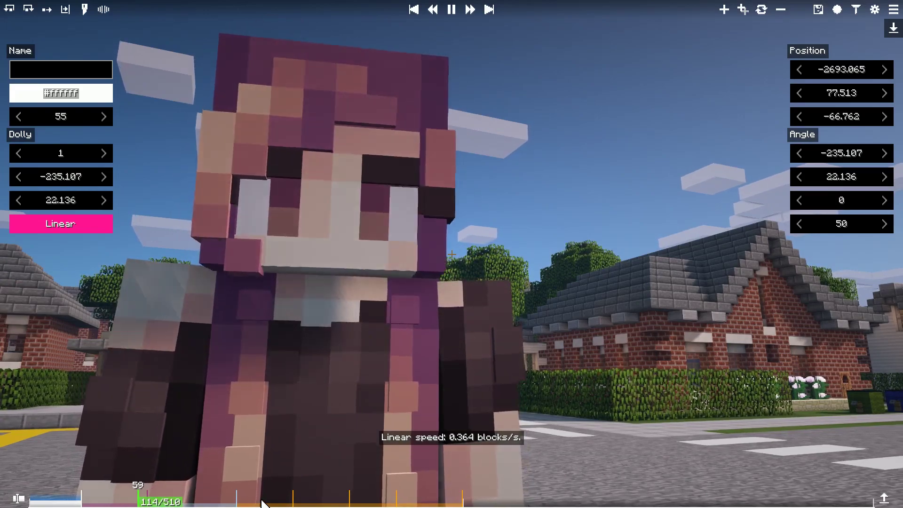
- Pause the playback, select the second camera fixture, and open its color for editing
key("space")
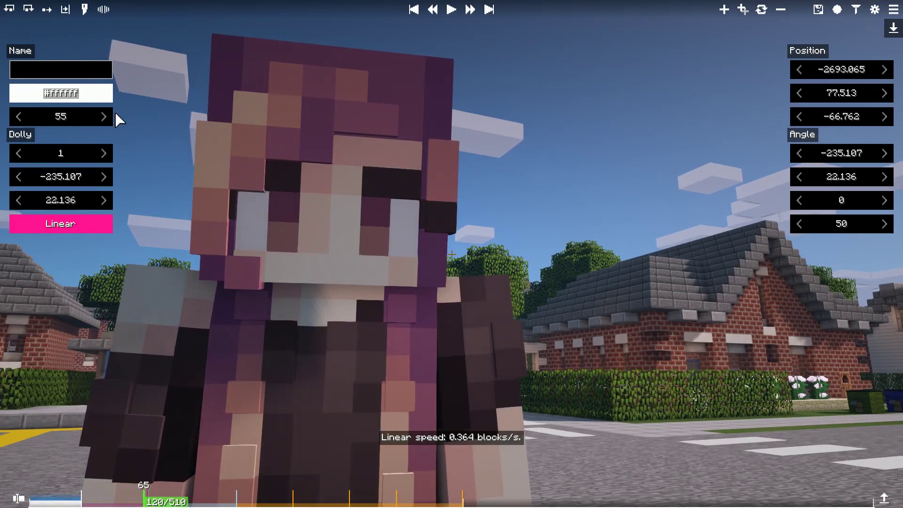
left_click(134, 494)
left_click(75, 94)
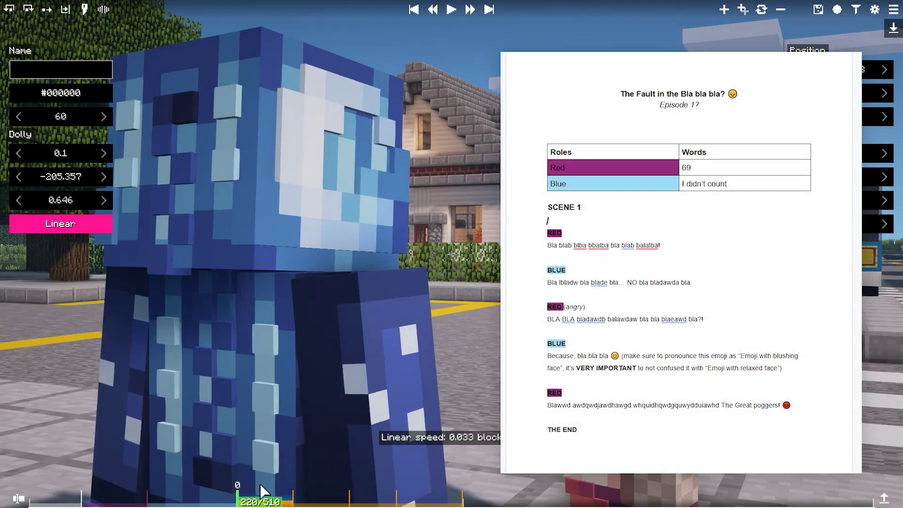
- Set the color of the fixture starting at tick 220 to #952a7e
left_click_drag(262, 491, 274, 493)
left_click(61, 93)
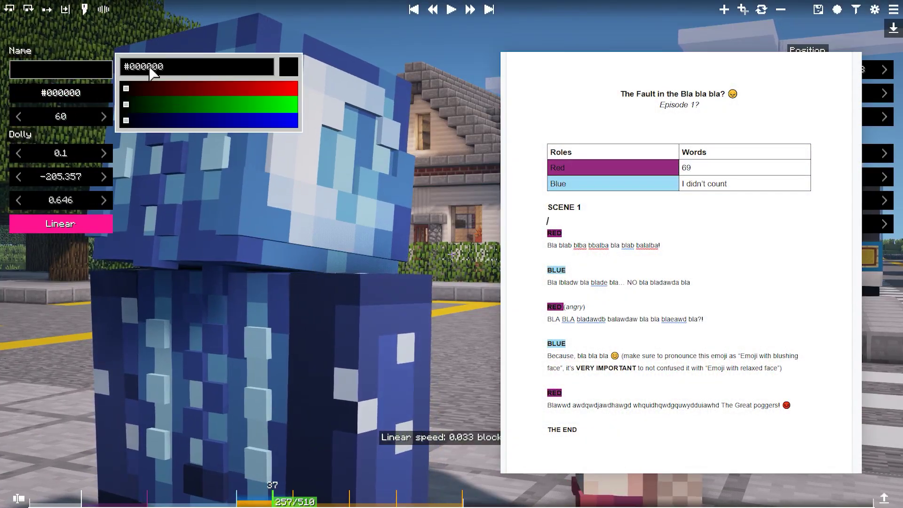
key("ctrl+a")
type("#952a7e")
- Set the color of the fixture starting at tick 340 to #952a7e and select the light blue fixture
left_click(375, 497)
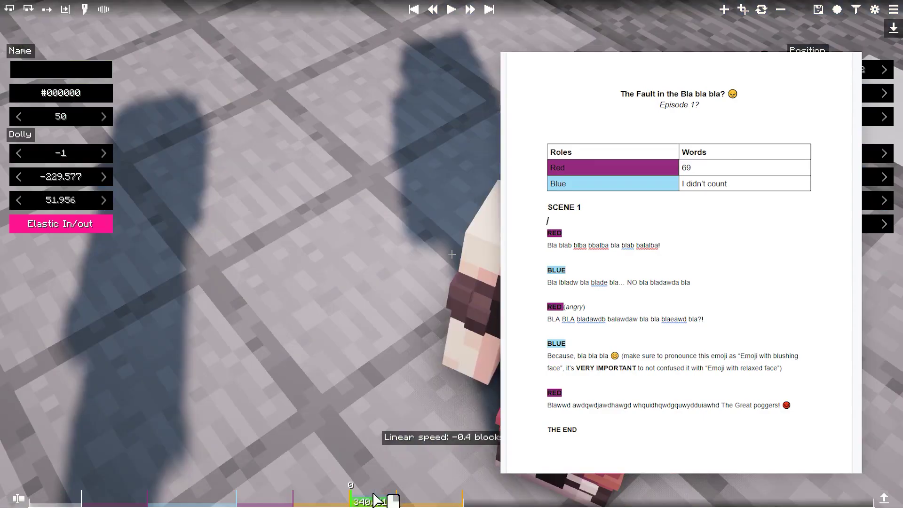
left_click(61, 92)
key("ctrl+a")
type("#952a7e")
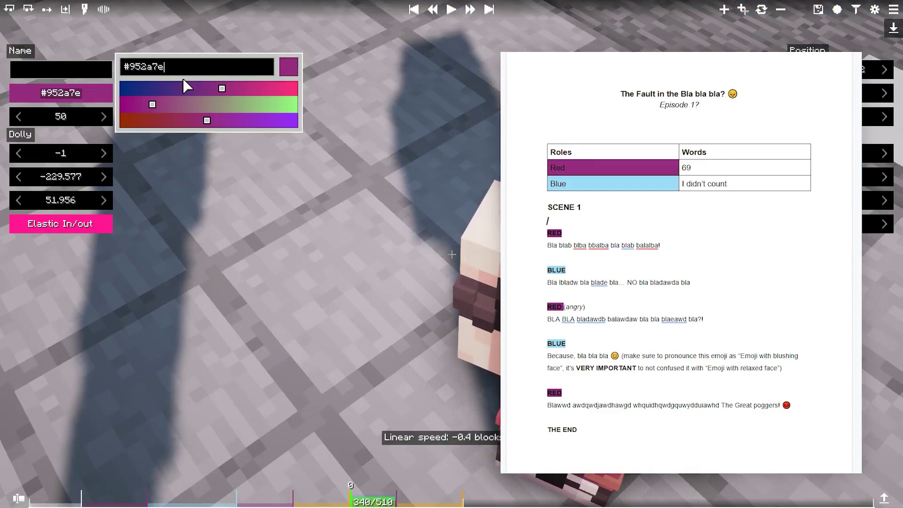
left_click(193, 497)
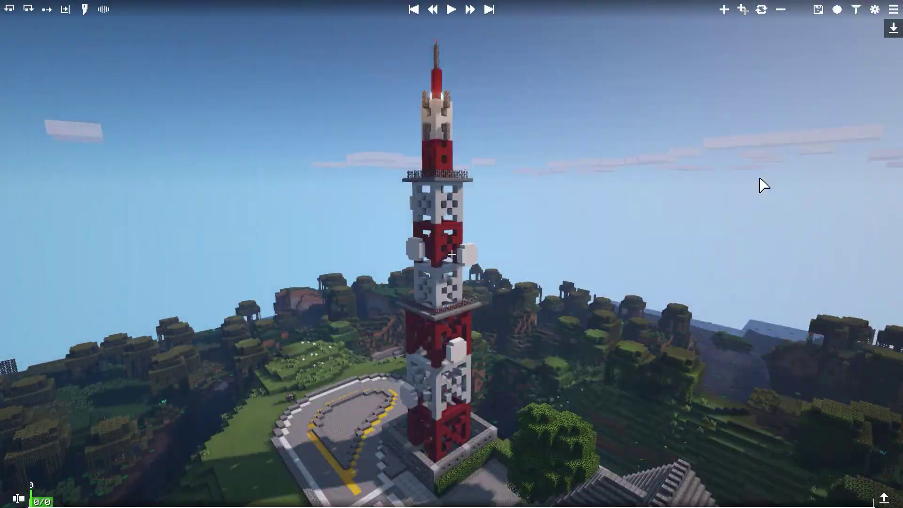
- Add a dolly fixture at the current view of the tower and set its duration to 100 ticks
left_click(723, 10)
left_click(712, 48)
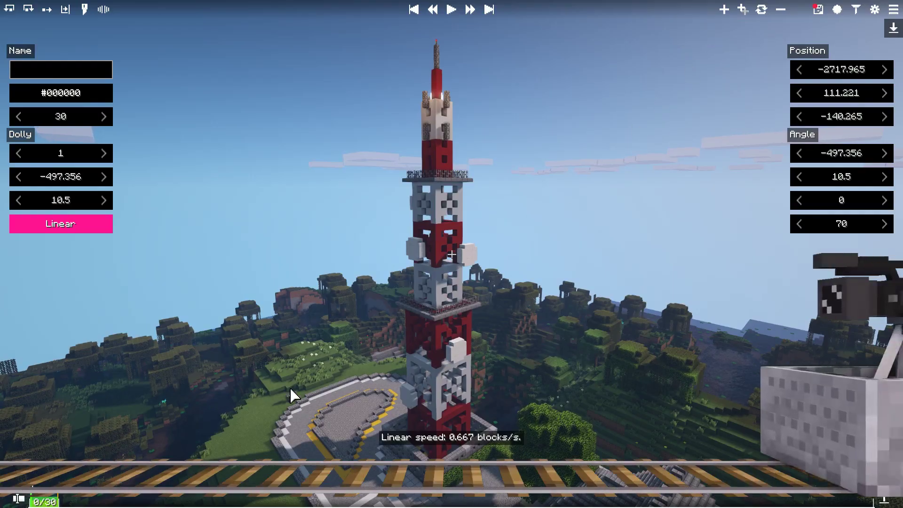
left_click(89, 121)
key("ctrl+a")
type("100")
- Set the dolly distance to 5 and play the shot
left_click(60, 153)
key("ctrl+a")
type("5")
key("space")
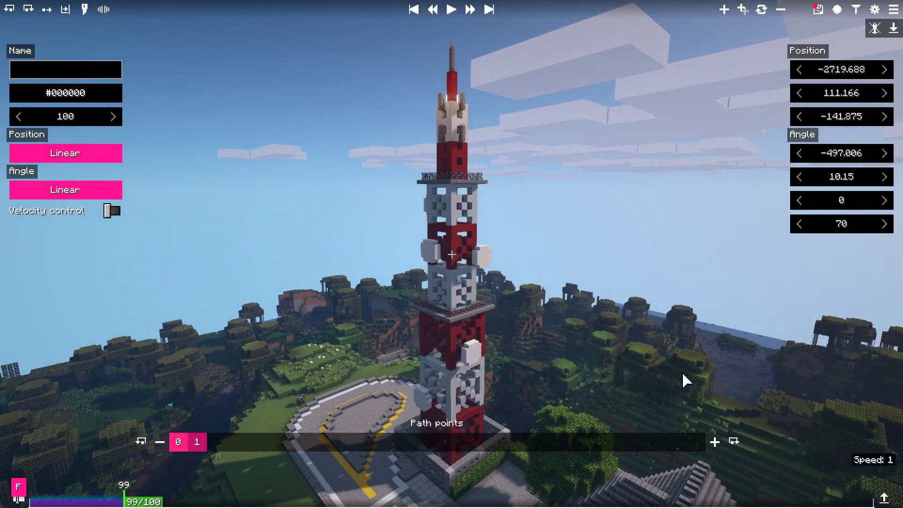
- Fly the camera toward the tower for the path's second point, adjust its X and Z positions, and preview the move
key("w")
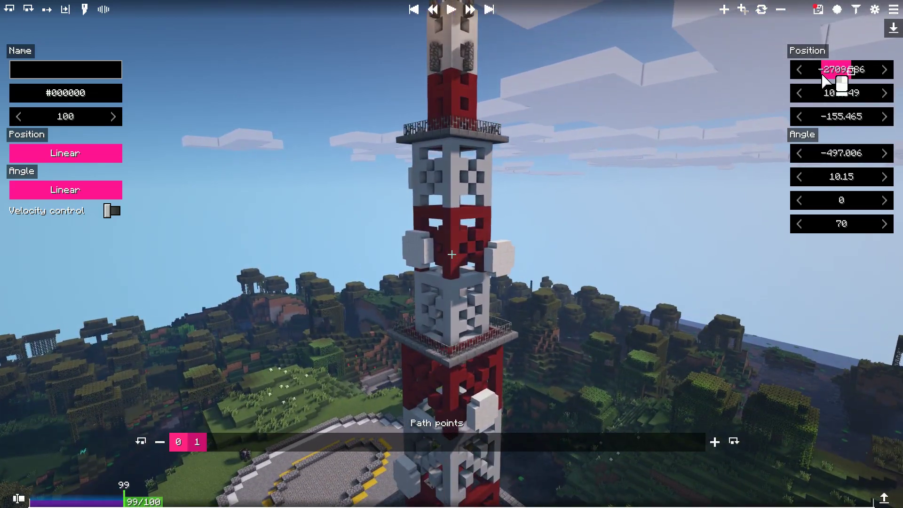
left_click_drag(822, 76, 776, 78)
left_click_drag(849, 120, 61, 136)
left_click_drag(58, 498, 73, 487)
- Convert the path fixture to a dolly fixture and return to its start
left_click(760, 14)
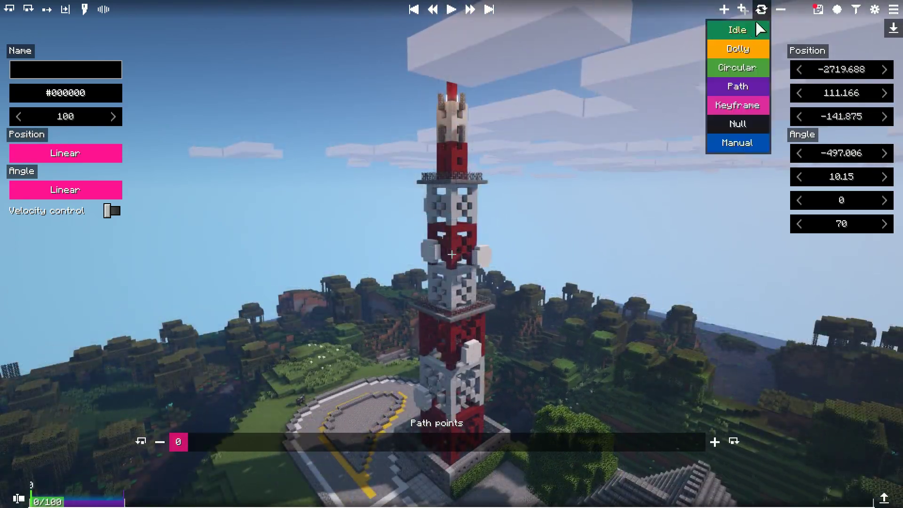
left_click(738, 50)
mouse_move(31, 491)
left_mouse_down()
mouse_move(135, 489)
mouse_move(26, 489)
left_mouse_up()
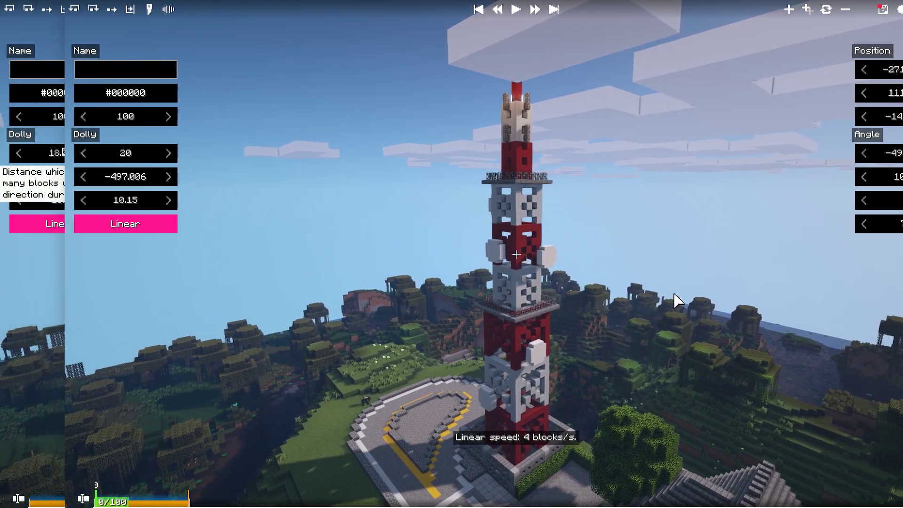
- Adjust the dolly distance to 27.5 and scrub through the shot to preview the movement
mouse_move(61, 153)
left_mouse_down()
mouse_move(145, 157)
mouse_move(24, 160)
mouse_move(178, 161)
mouse_move(41, 153)
mouse_move(59, 155)
left_mouse_up()
mouse_move(97, 495)
left_mouse_down()
mouse_move(79, 491)
mouse_move(115, 492)
left_mouse_up()
left_click(43, 155)
left_click_drag(42, 155, 239, 163)
mouse_move(107, 494)
left_mouse_down()
mouse_move(40, 494)
mouse_move(119, 497)
mouse_move(100, 500)
left_mouse_up()
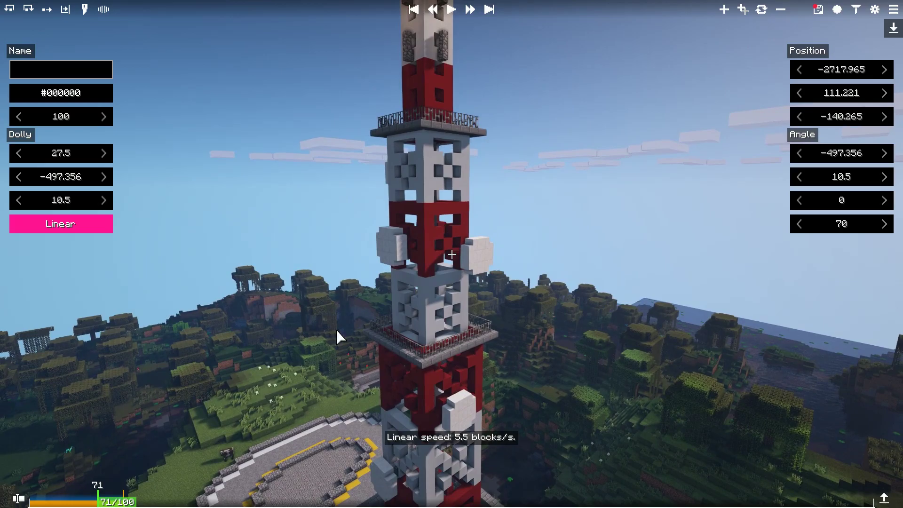
- Turn on the camera path display in the world and try different horizontal travel directions for the dolly
left_click(874, 12)
left_click(798, 90)
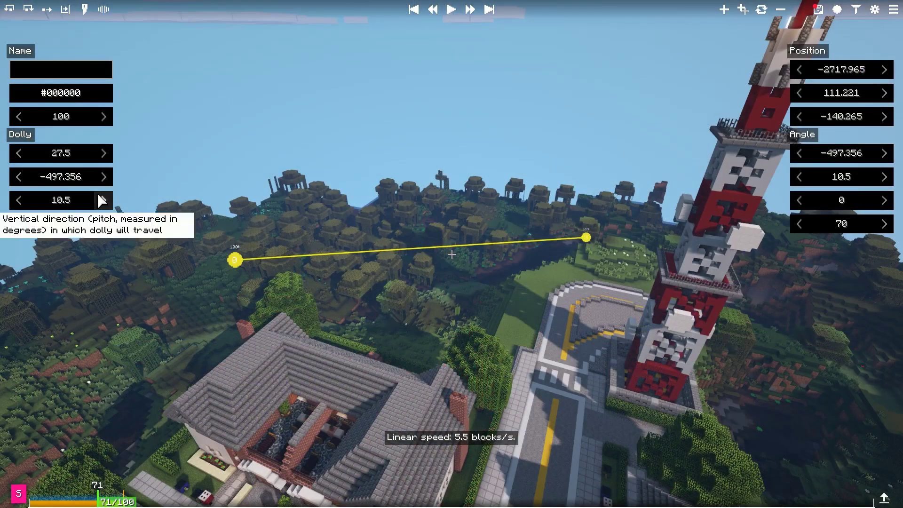
left_click_drag(61, 178, 120, 191)
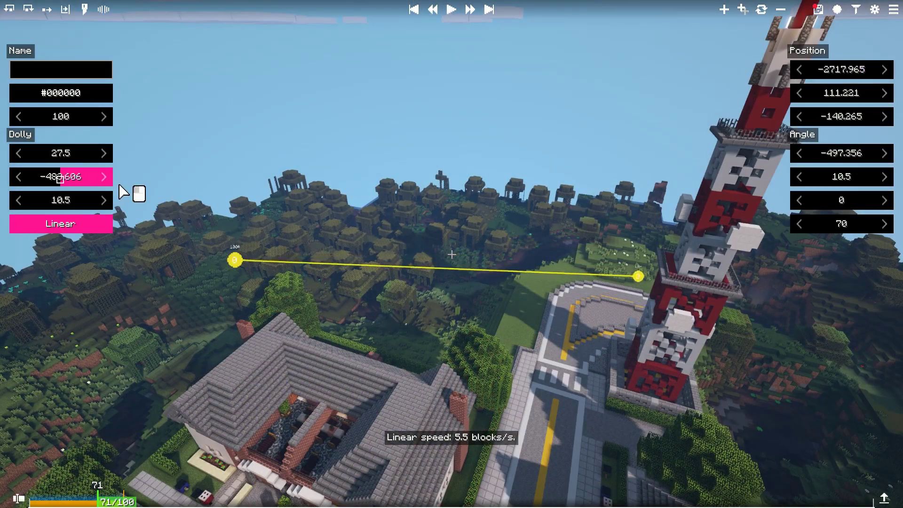
left_click_drag(307, 235, 816, 212)
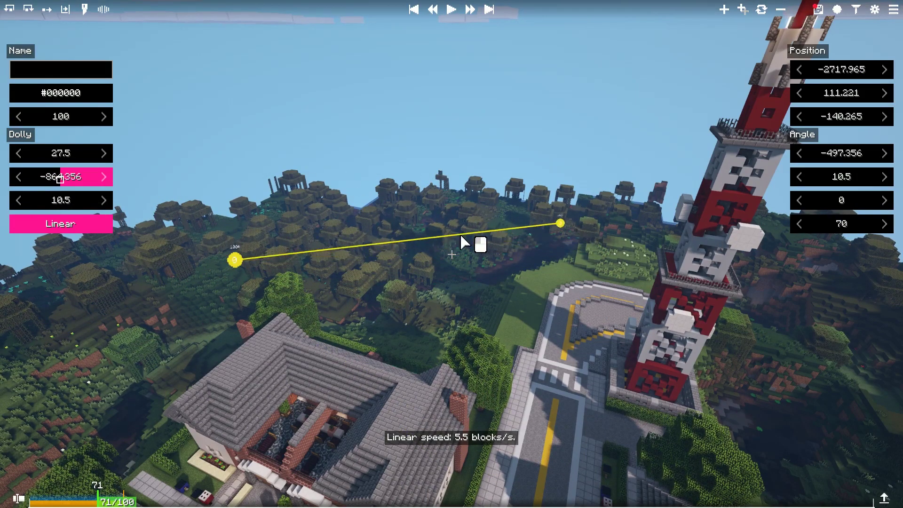
left_click_drag(75, 181, 211, 169)
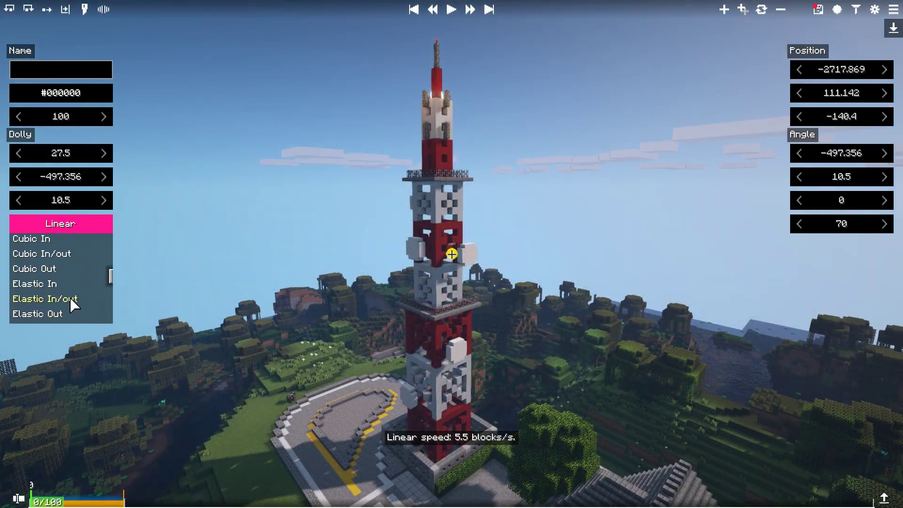
- Set the dolly's interpolation to Elastic In/out and try different linear speeds for the move
left_click(72, 301)
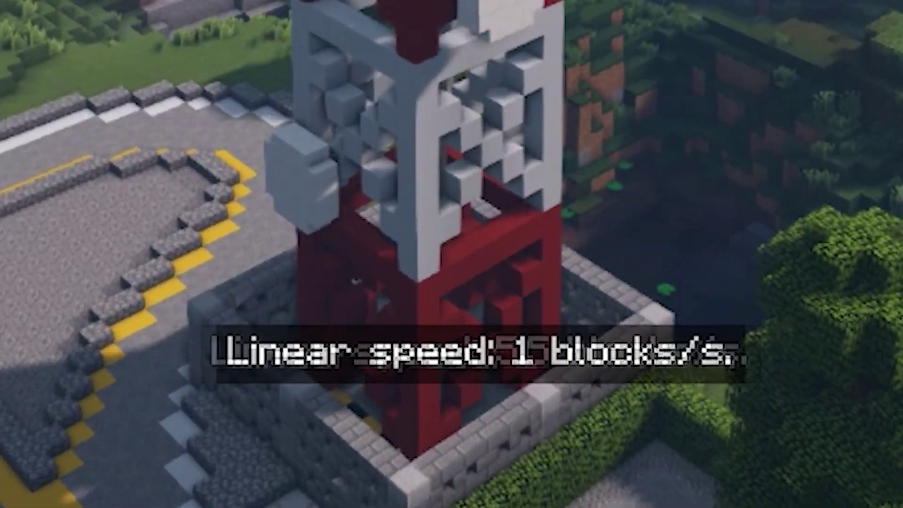
scroll(452, 254, "up", 10)
scroll(451, 254, "down", 5)
key("w")
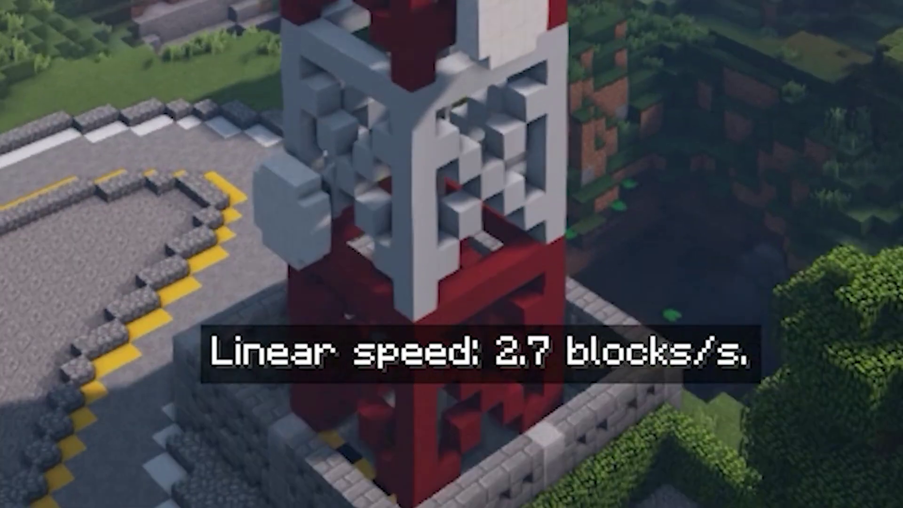
scroll(451, 254, "up", 12)
scroll(451, 254, "down", 20)
scroll(452, 254, "down", 10)
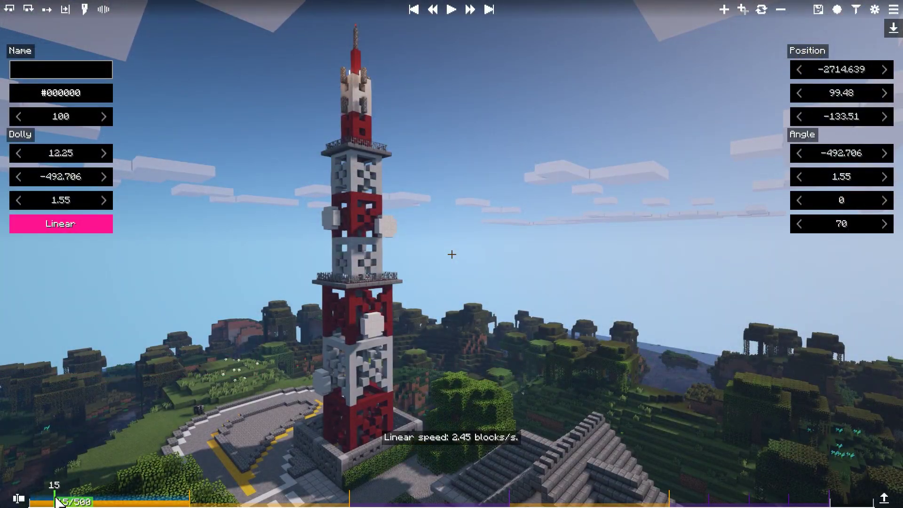
- Convert the second fixture on the timeline from a dolly to a path and back to a dolly
left_click(271, 501)
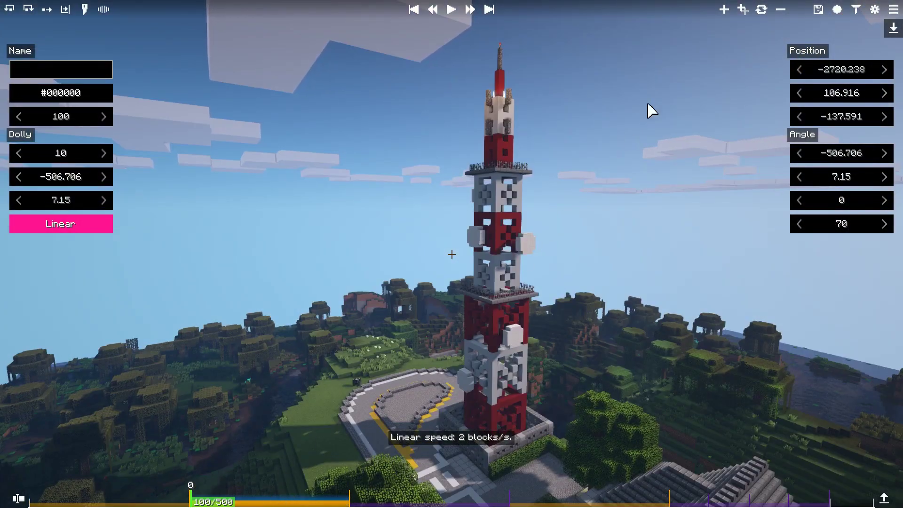
left_click(761, 9)
left_click(739, 87)
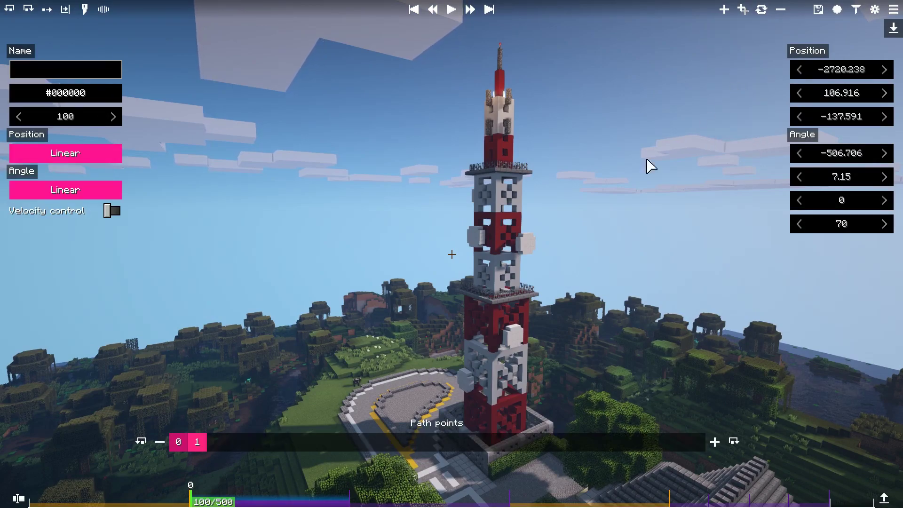
mouse_move(223, 504)
left_mouse_down()
mouse_move(328, 500)
mouse_move(203, 494)
mouse_move(332, 501)
mouse_move(216, 503)
left_mouse_up()
left_click(762, 10)
left_click(738, 48)
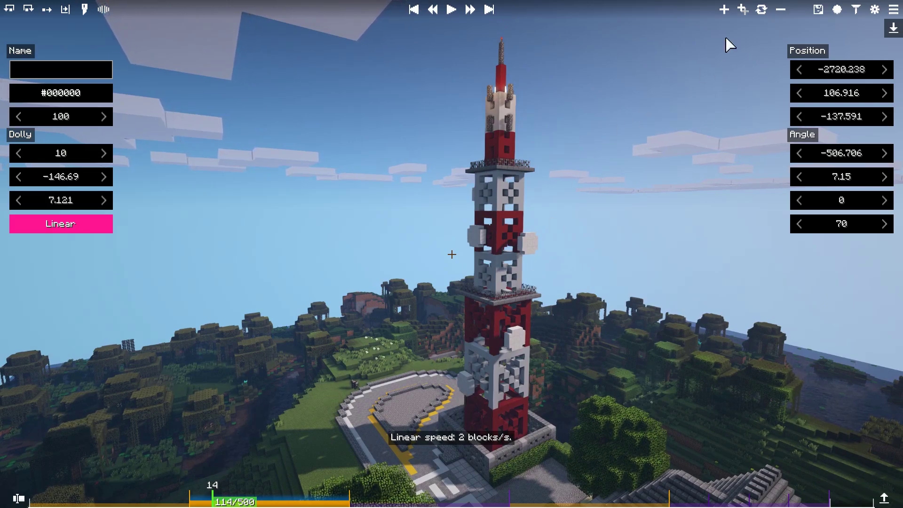
- Convert the second fixture to a path and the third fixture to a dolly
left_click(761, 10)
left_click(737, 86)
left_click_drag(296, 502, 386, 501)
left_click(760, 11)
left_click(737, 44)
- Convert the fourth fixture, a dolly starting at tick 300, to a keyframe fixture and scrub through it
left_click(511, 501)
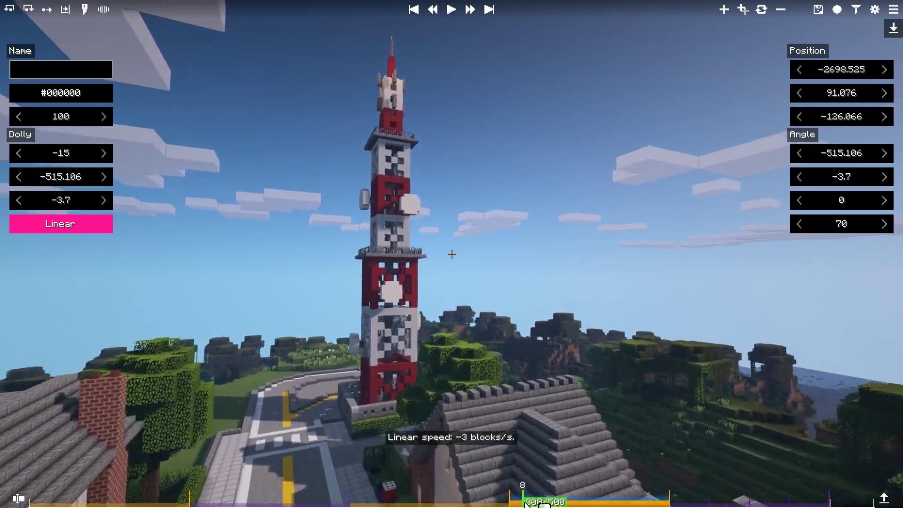
left_click(761, 9)
left_click(742, 103)
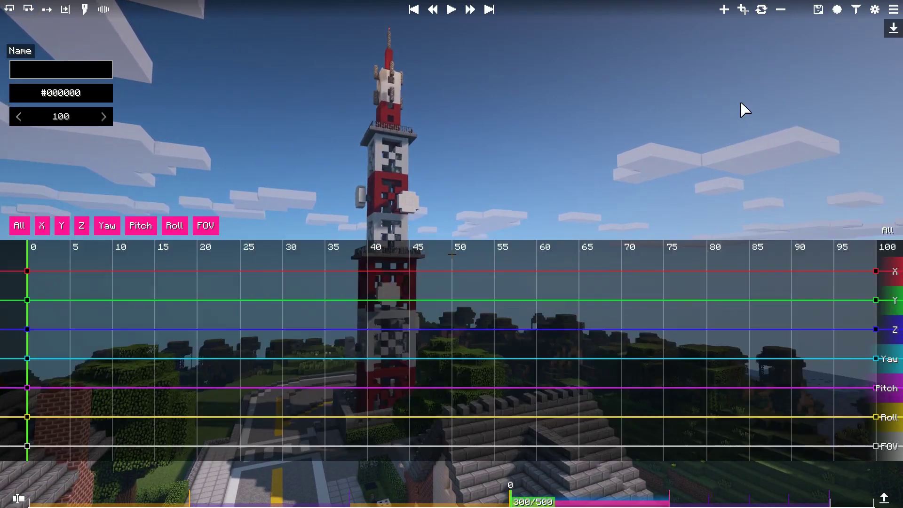
left_click_drag(506, 506, 532, 505)
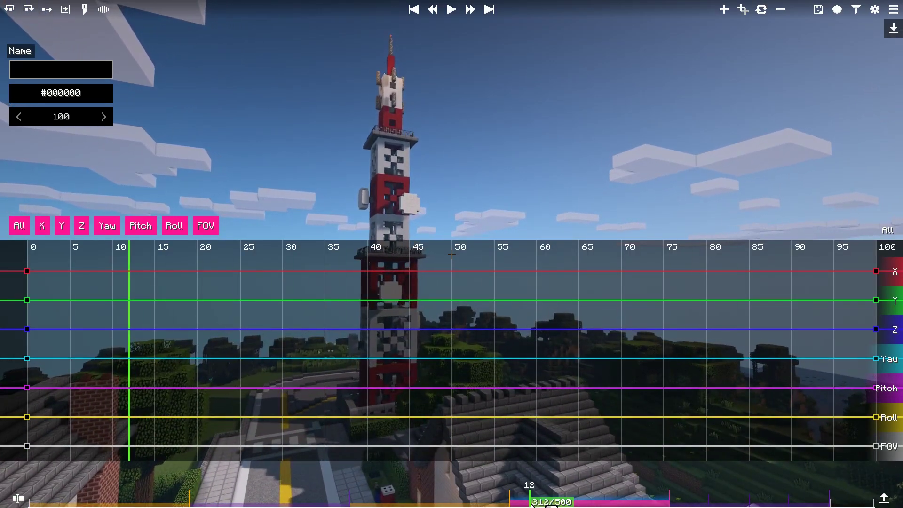
- Convert the last fixture, a path with five points, to a keyframe fixture
left_click(684, 504)
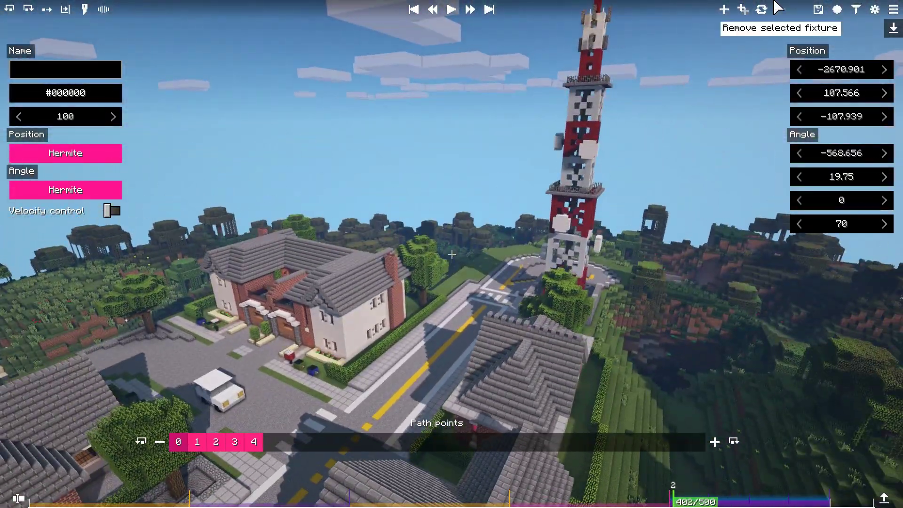
left_click(744, 105)
mouse_move(683, 504)
left_mouse_down()
mouse_move(816, 502)
mouse_move(670, 501)
mouse_move(683, 502)
left_mouse_up()
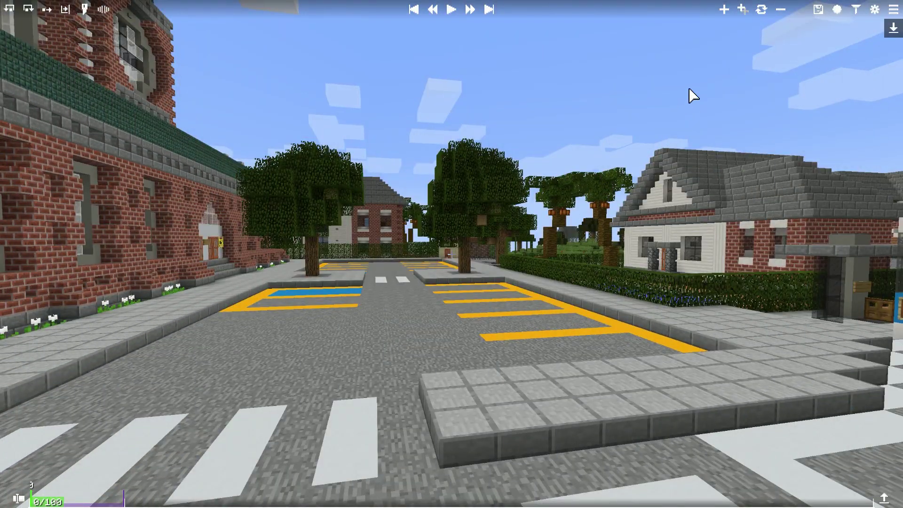
- Show the profile's curve editor and scrub through the 100-tick shot to examine how the curve affects the scene
left_click(894, 9)
left_click(787, 37)
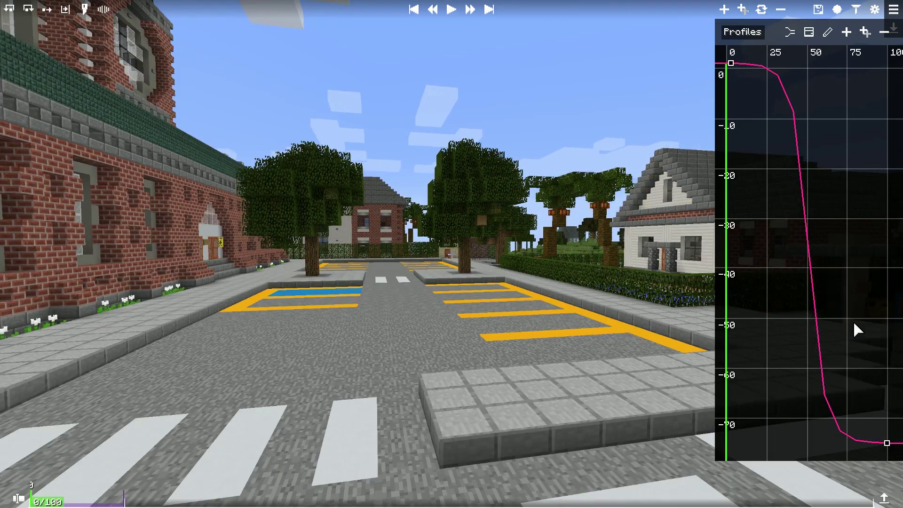
left_click_drag(73, 500, 122, 501)
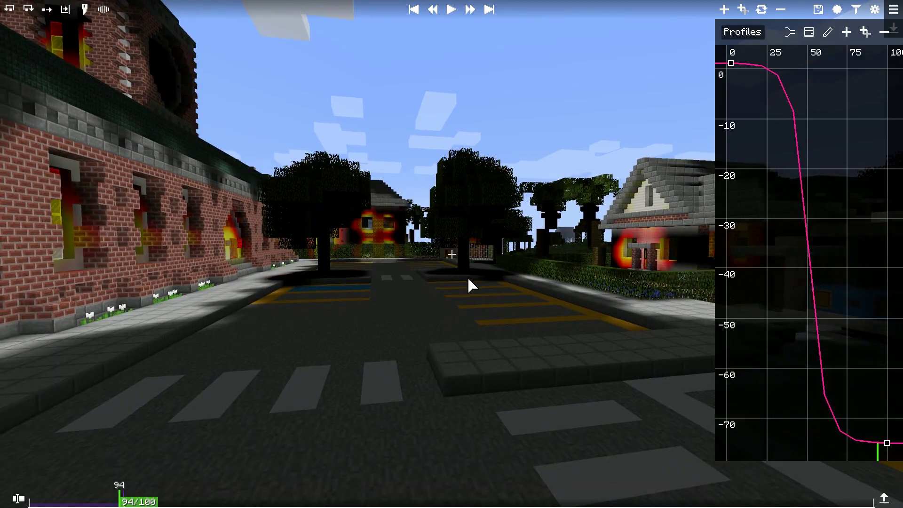
left_click_drag(88, 497, 33, 500)
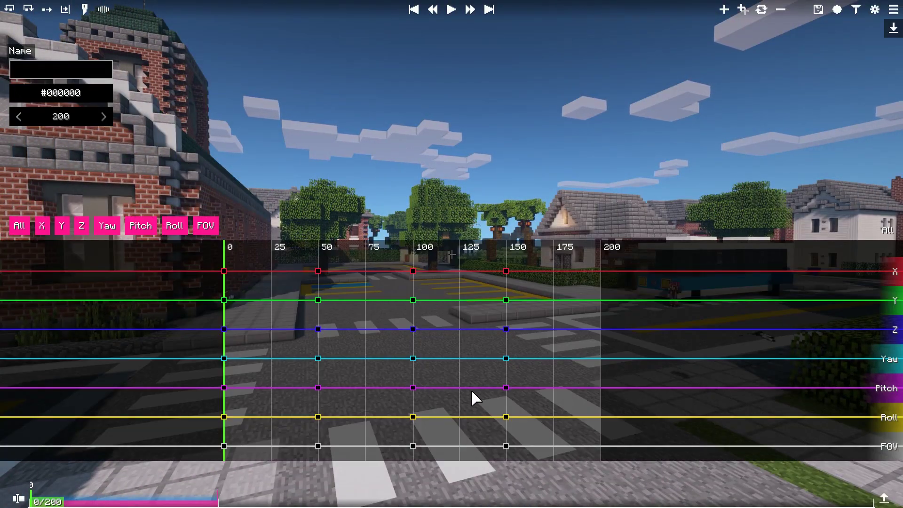
- Display only the keyframe fixture's X curve, play the shot, and inspect the interpolation of the keyframes at ticks 50 and 100
left_click(41, 227)
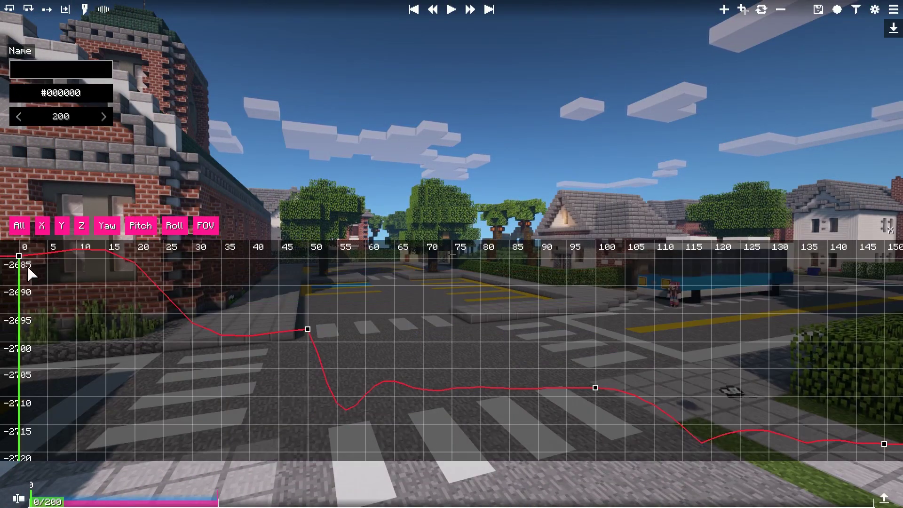
key("space")
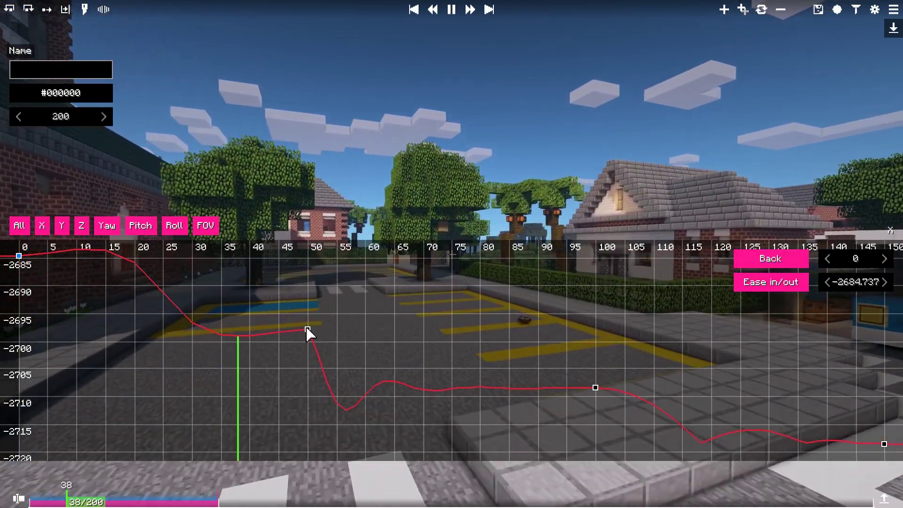
left_click(308, 329)
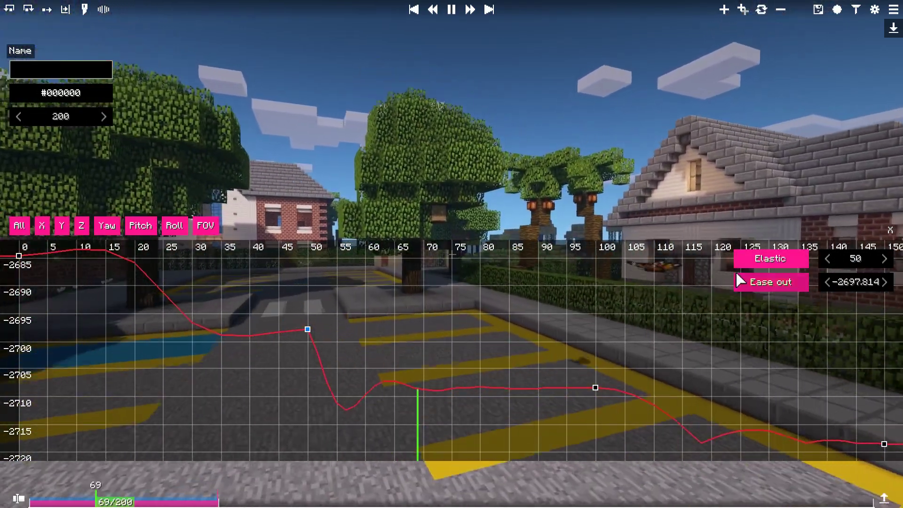
left_click(596, 387)
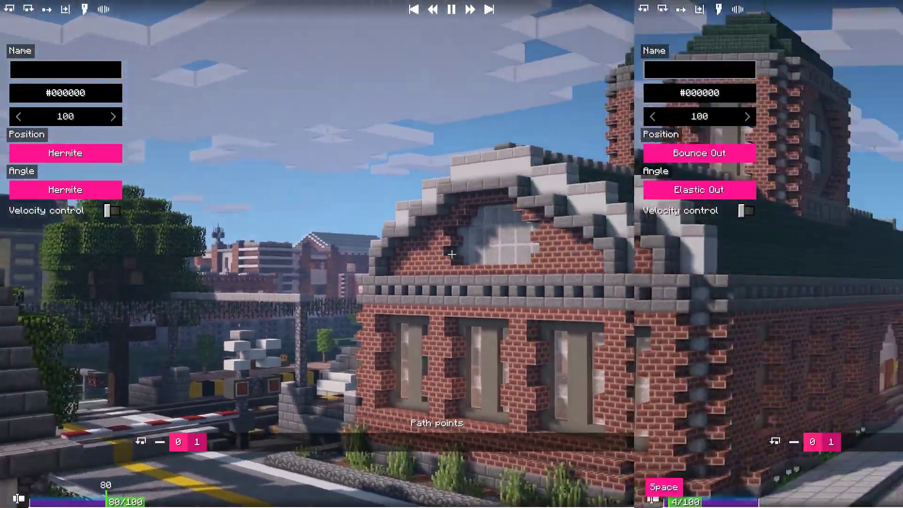
- Look through the interpolation options for the path's position and angle and for the profile's curve keyframe
left_click(104, 155)
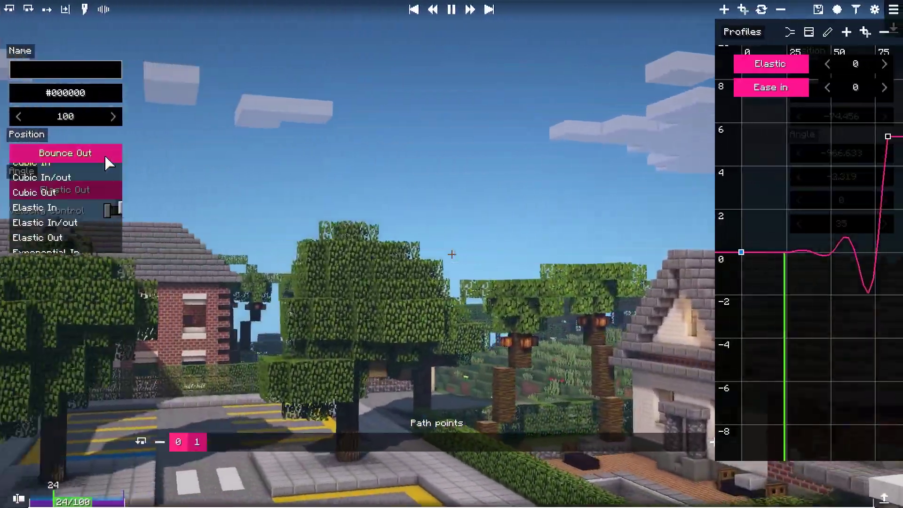
scroll(98, 216, "up", 3)
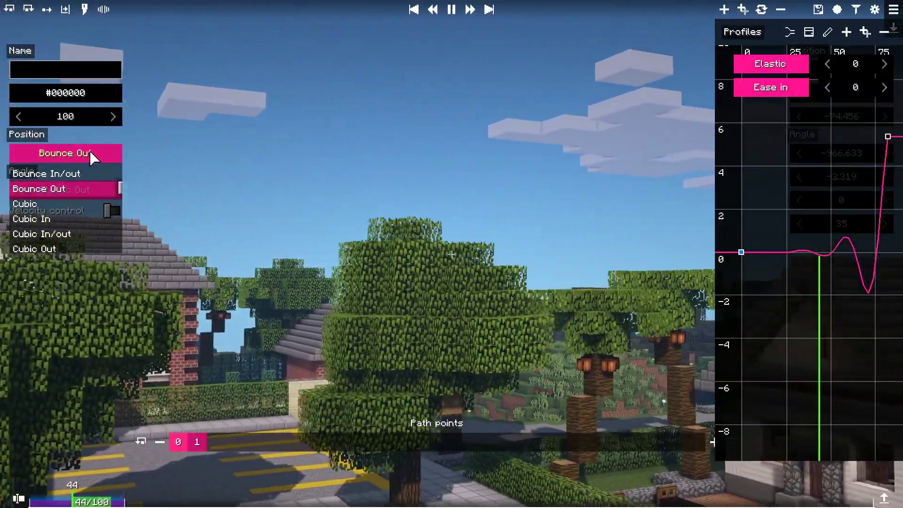
left_click(91, 152)
left_click(88, 189)
scroll(94, 235, "down", 3)
left_click(802, 65)
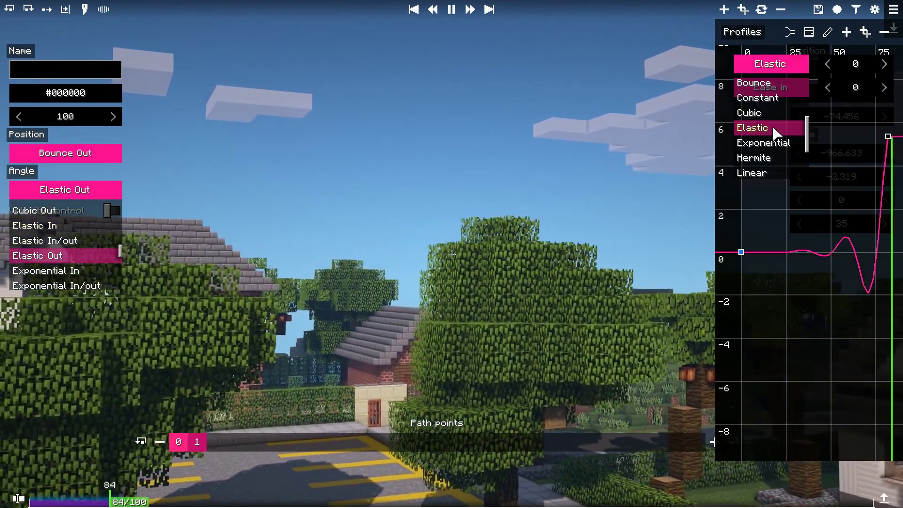
left_click(807, 64)
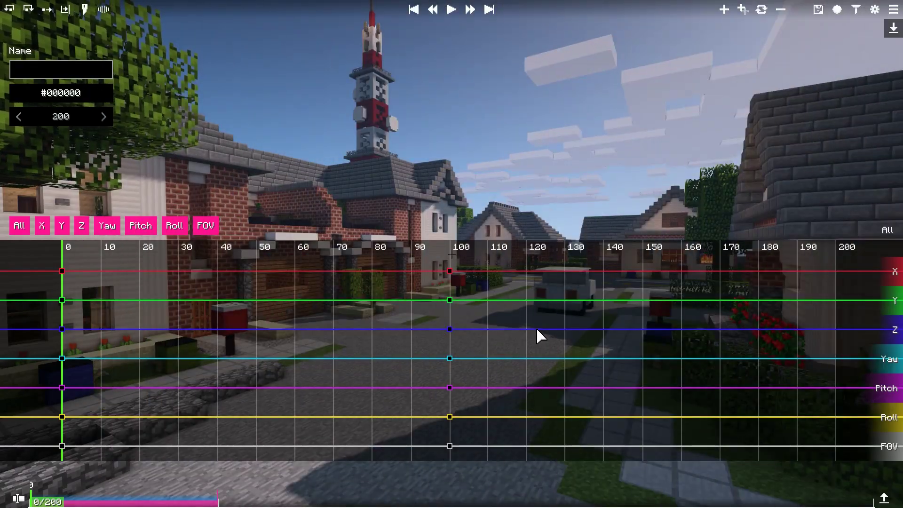
- Play the 200-tick keyframe shot, view individual channel curves, return to all channels and rewind to tick 0
key("space")
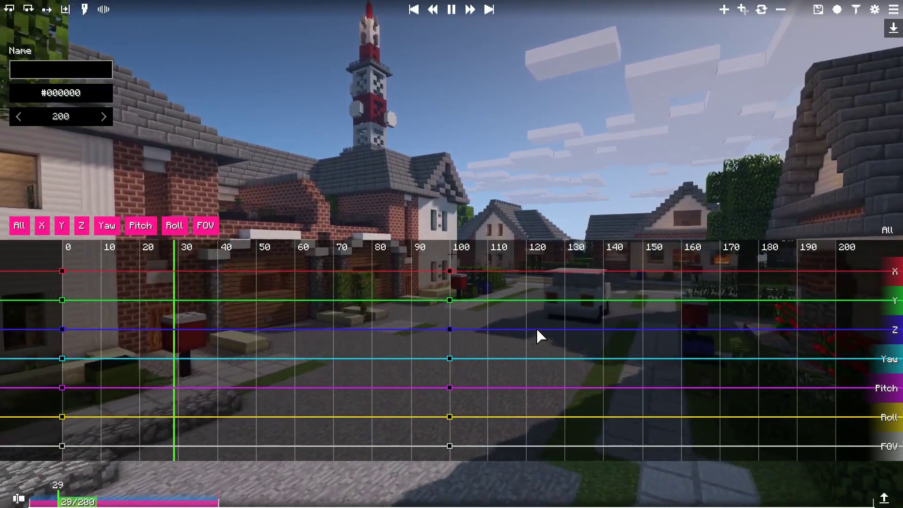
left_click(41, 225)
left_click(62, 226)
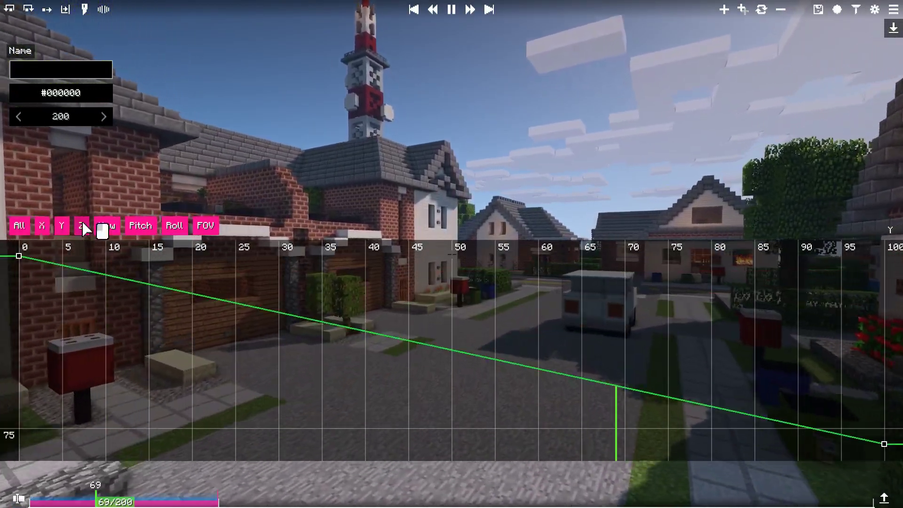
left_click(110, 227)
left_click(110, 226)
key("space")
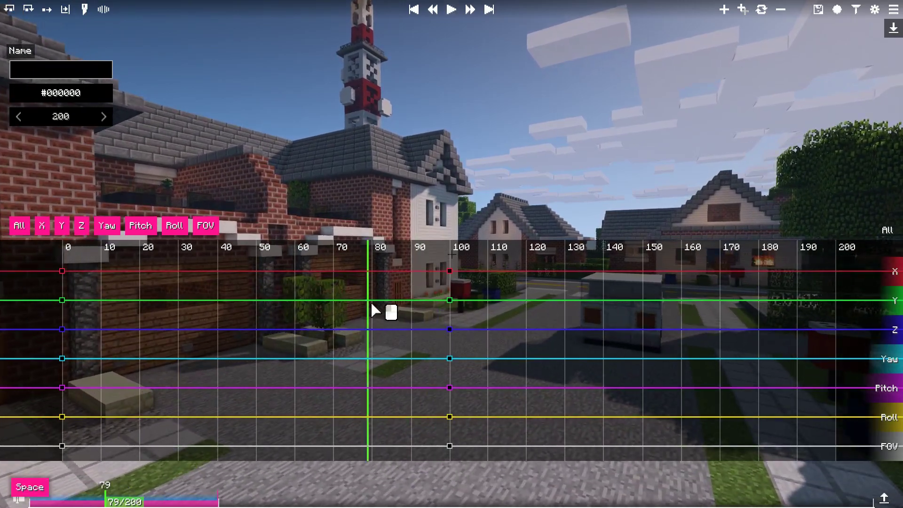
left_click_drag(390, 312, 67, 300)
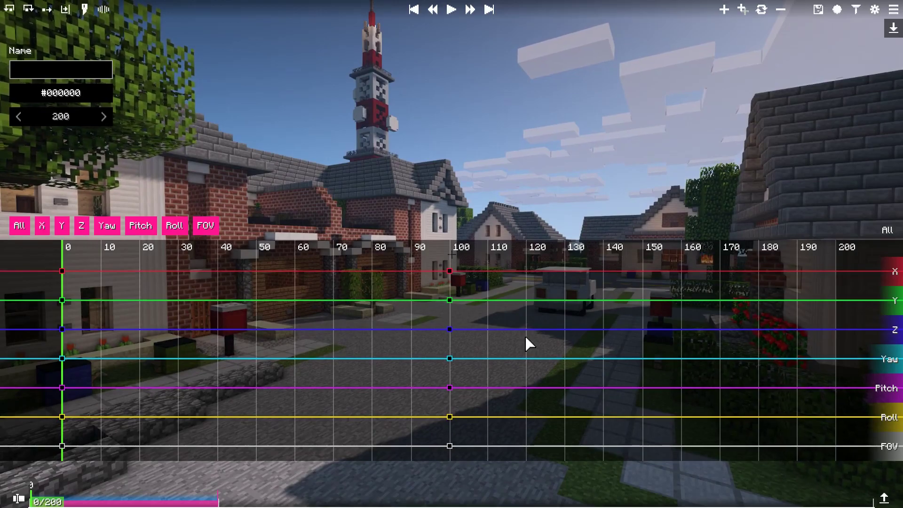
- Inspect the tick and value of the X channel's first keyframe in the all-channels view and in the X graph
left_click(62, 271)
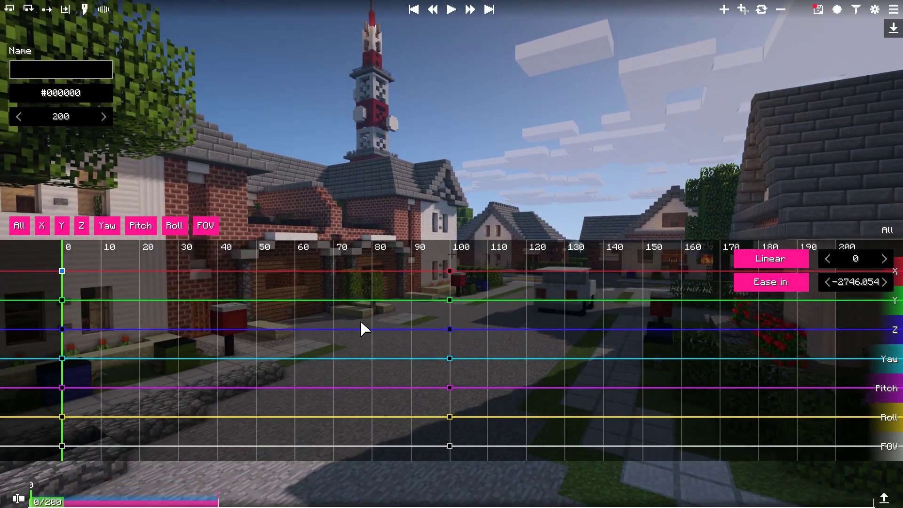
left_click(42, 226)
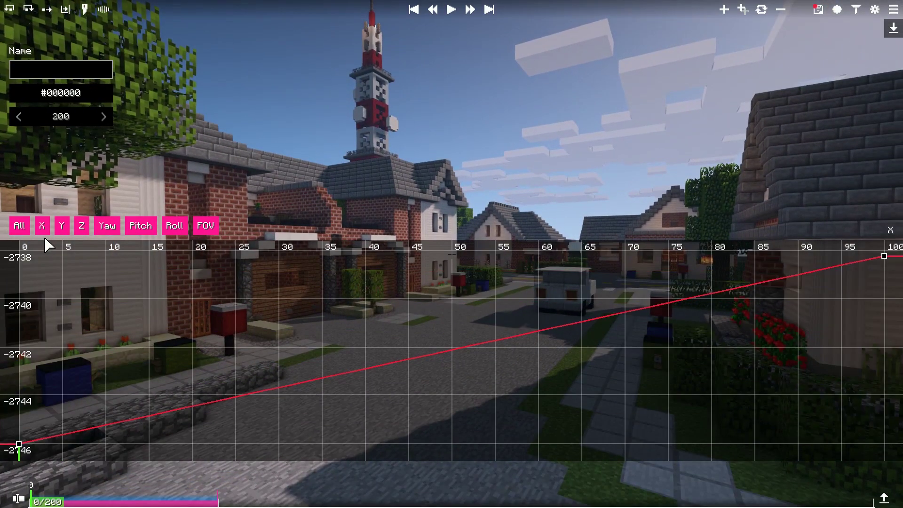
left_click(19, 444)
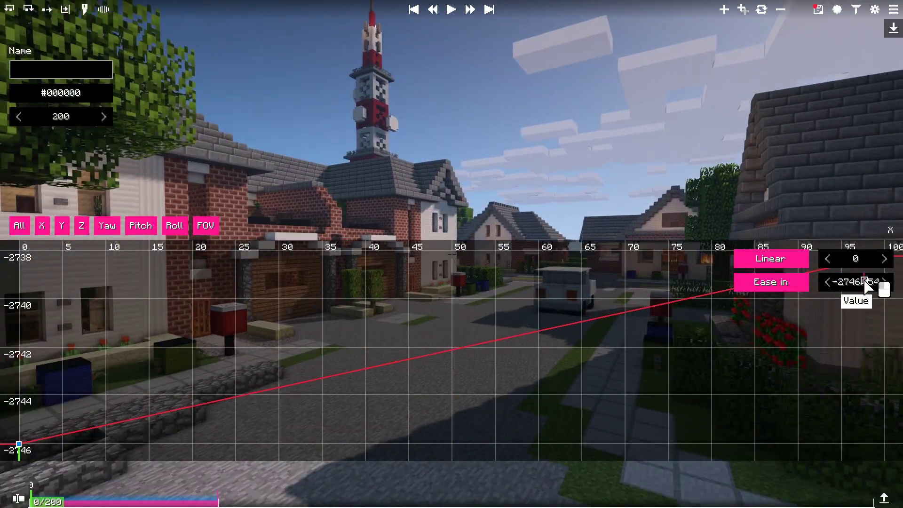
left_click(19, 226)
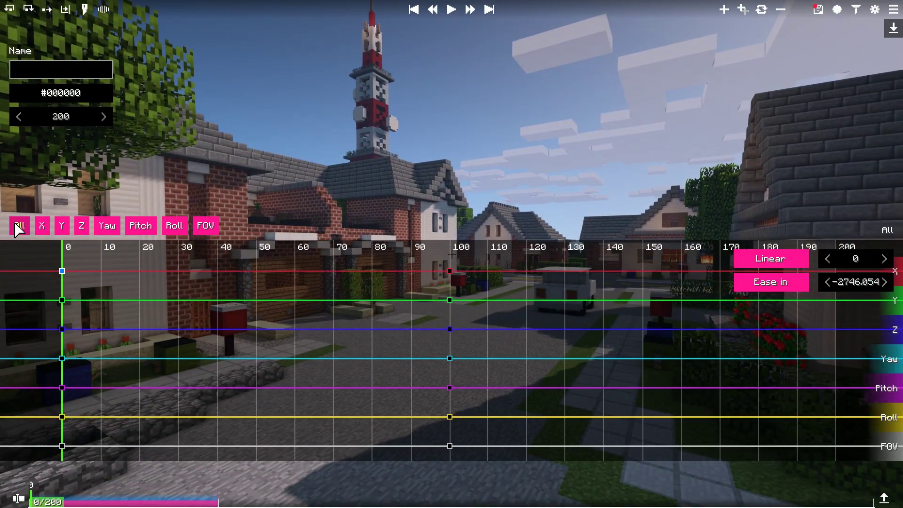
left_click(181, 320)
left_click(62, 271)
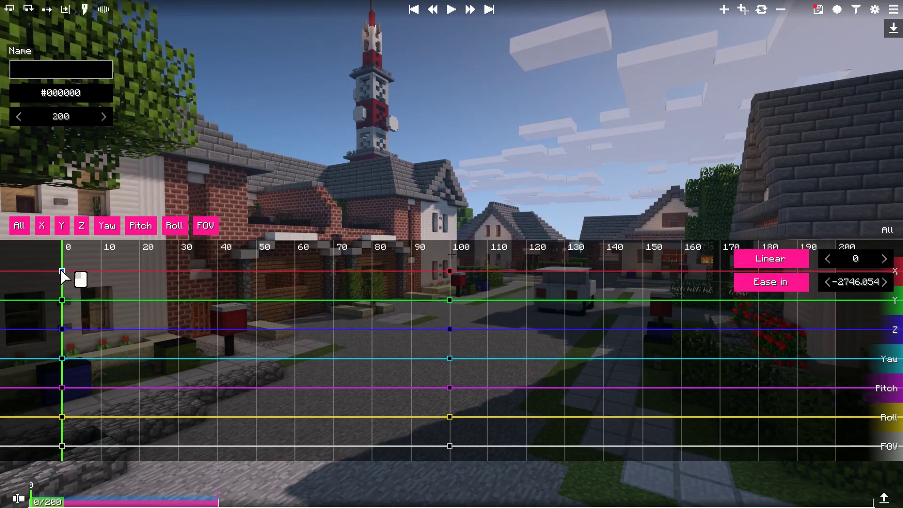
- In the X graph, set the first keyframe's interpolation to Bezier and its right handle's tick to 10
left_click(42, 226)
left_click(19, 444)
left_click(770, 258)
left_click(764, 293)
left_click_drag(62, 444, 401, 444)
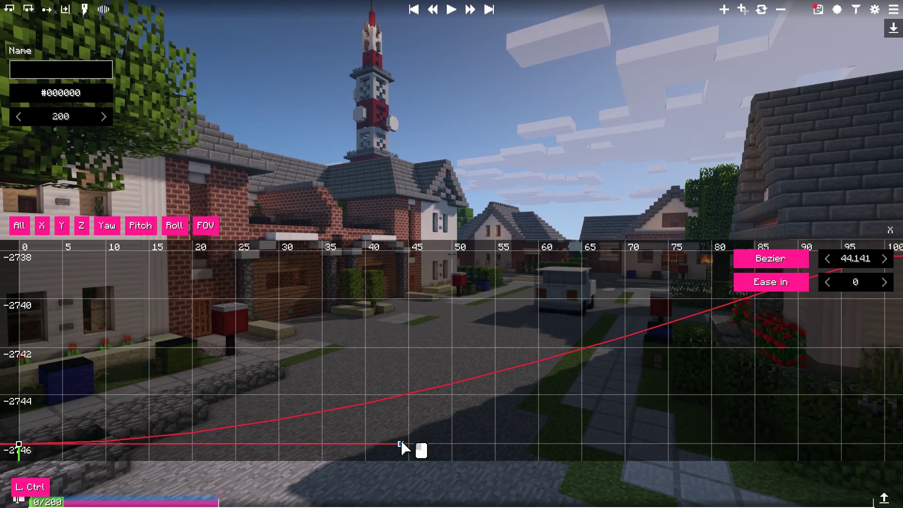
mouse_move(866, 260)
left_mouse_down()
mouse_move(795, 263)
mouse_move(852, 270)
left_mouse_up()
left_click_drag(852, 282, 845, 263)
type("10")
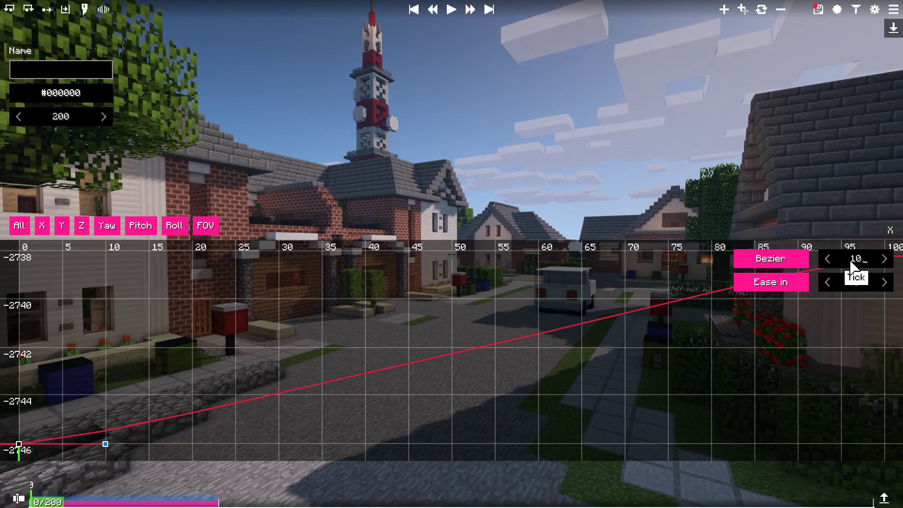
- In the all-channels view, extend the first X keyframe's right handle to 30 ticks and clear the selection
left_click(17, 226)
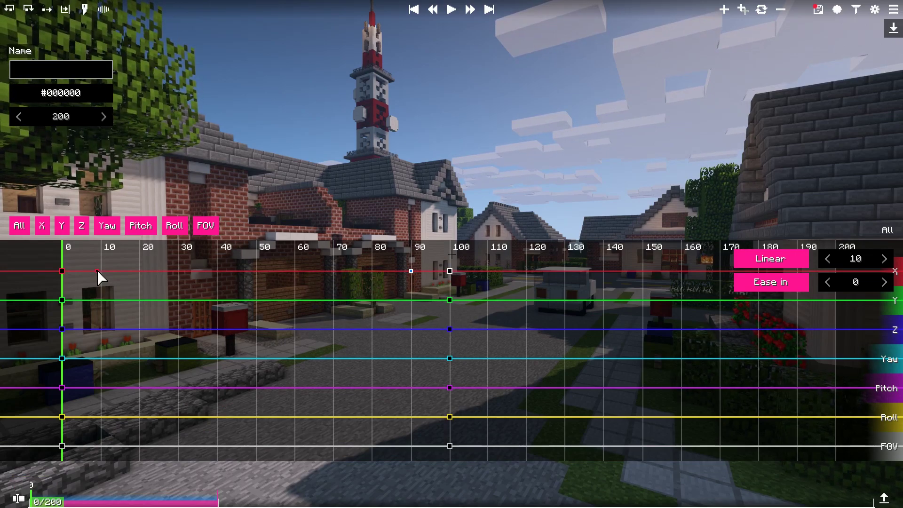
left_click_drag(898, 268, 46, 269)
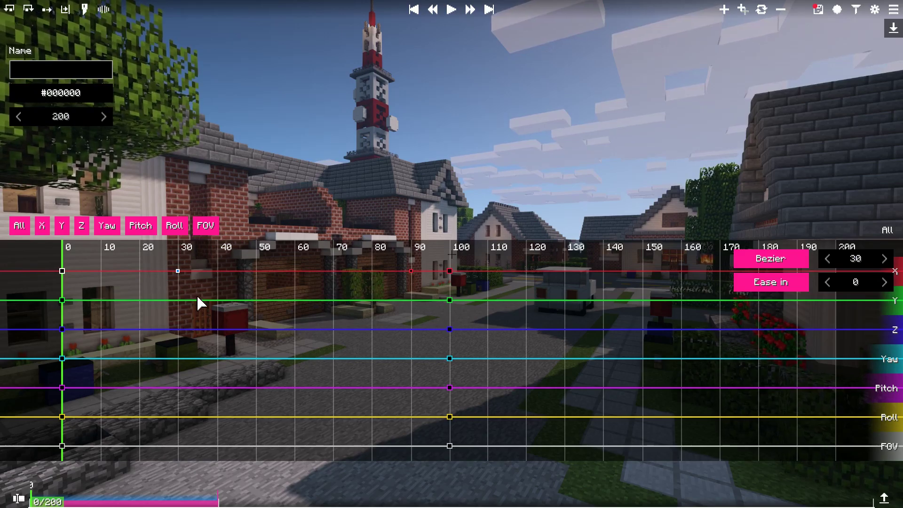
left_click(40, 361)
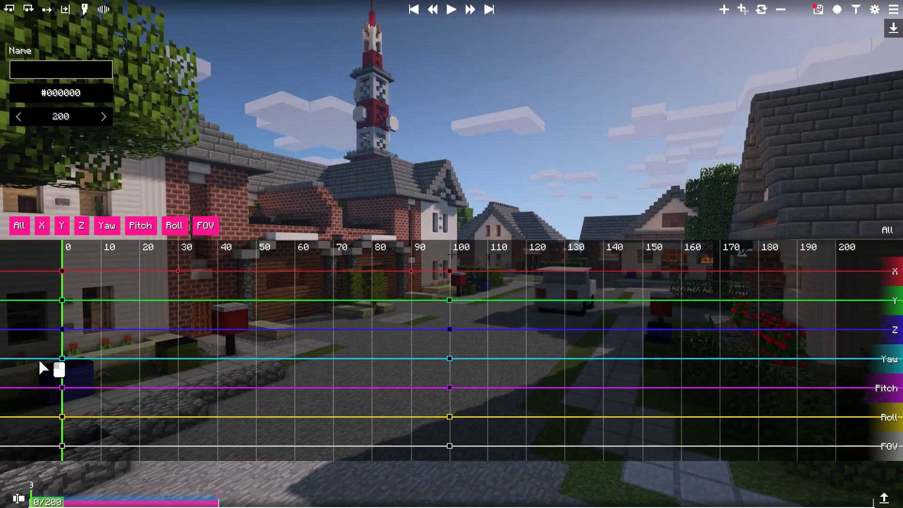
key("space")
key("space")
left_click(34, 329)
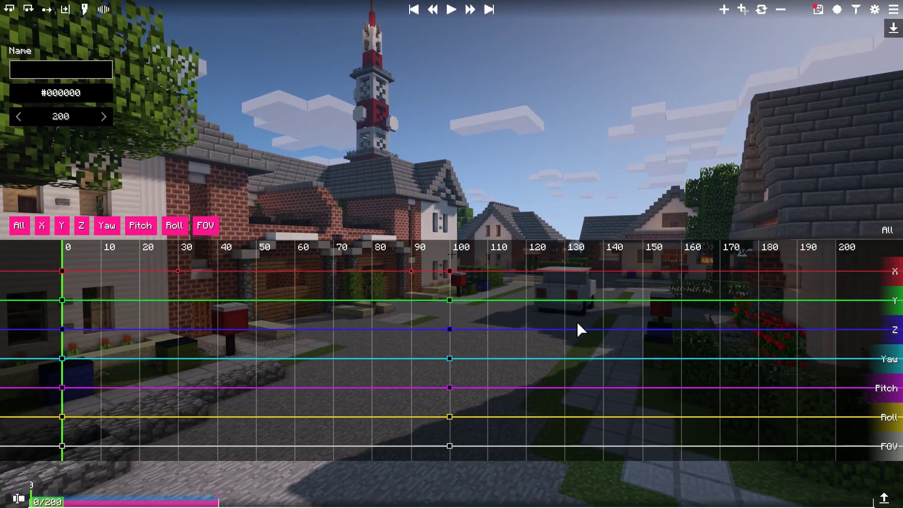
- Box-select different groups of keyframes at ticks 0 and 100 across the channels, and clear the selection
left_click(63, 271)
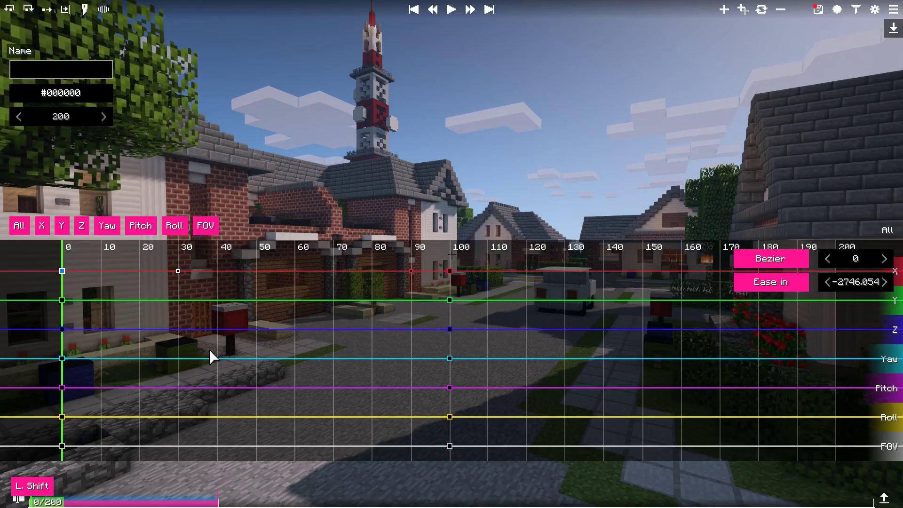
left_click_drag(46, 253, 134, 461)
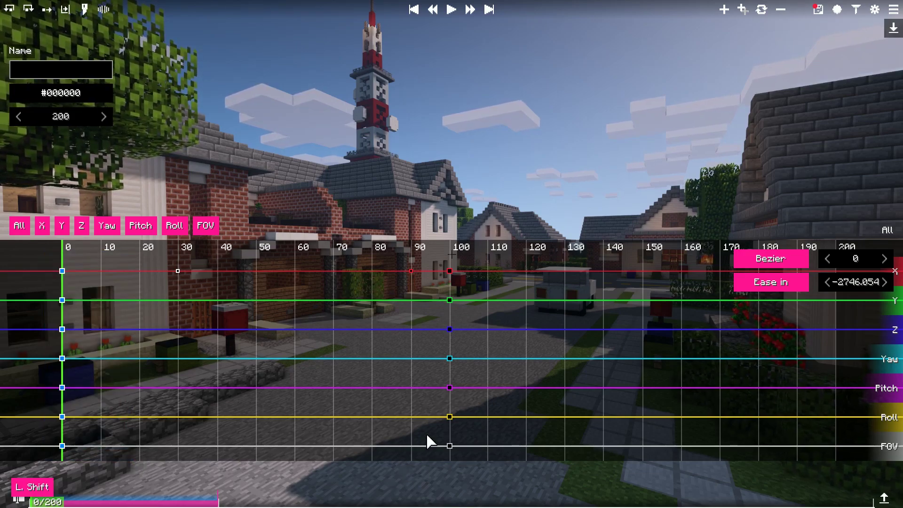
left_click_drag(437, 421, 516, 263)
left_click(407, 283)
left_click_drag(400, 257, 463, 349)
left_click_drag(106, 370, 39, 439)
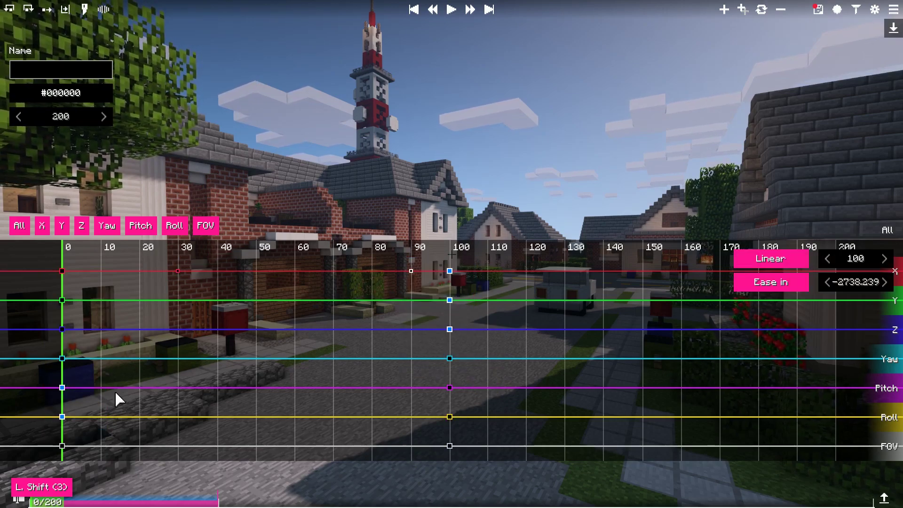
left_click(307, 326)
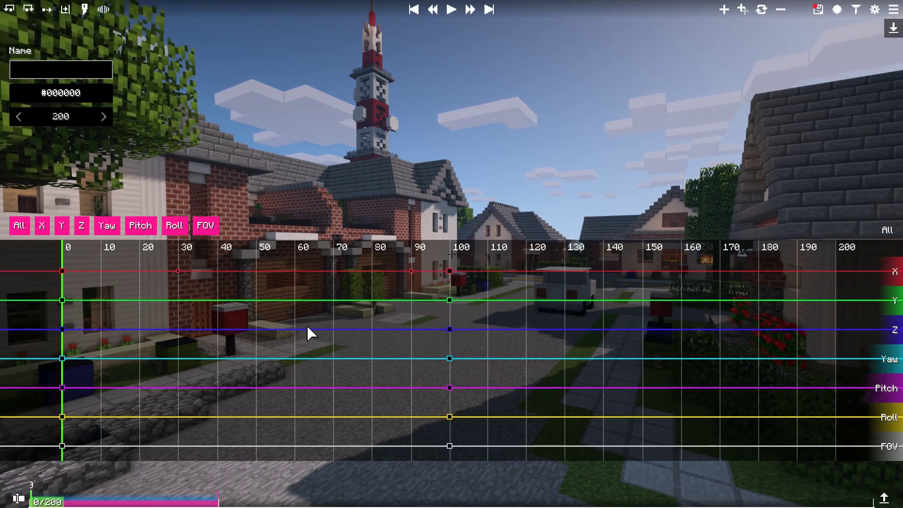
- Select the keyframes at ticks 0 and 100 in every channel and show only the X curve
left_click_drag(56, 252, 504, 462)
mouse_move(453, 276)
left_mouse_down()
mouse_move(629, 275)
mouse_move(349, 280)
mouse_move(454, 282)
left_mouse_up()
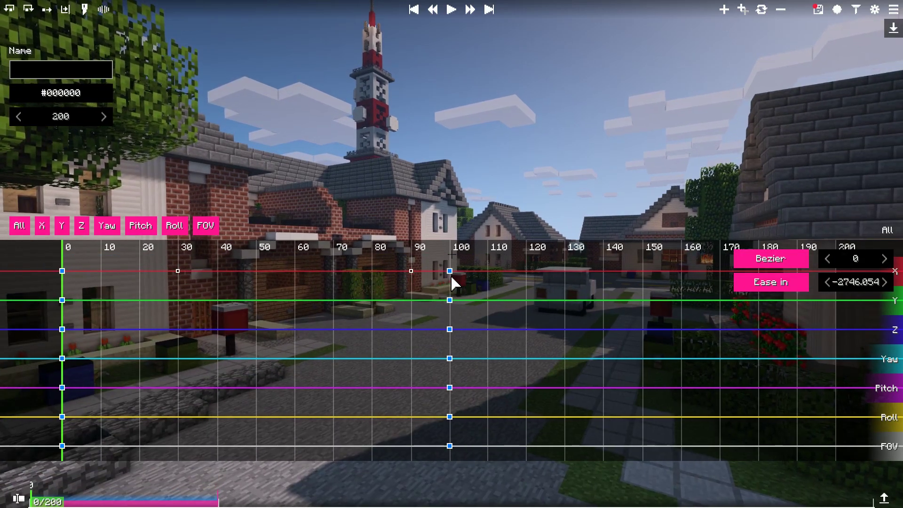
left_click(41, 230)
scroll(234, 358, "down", 11)
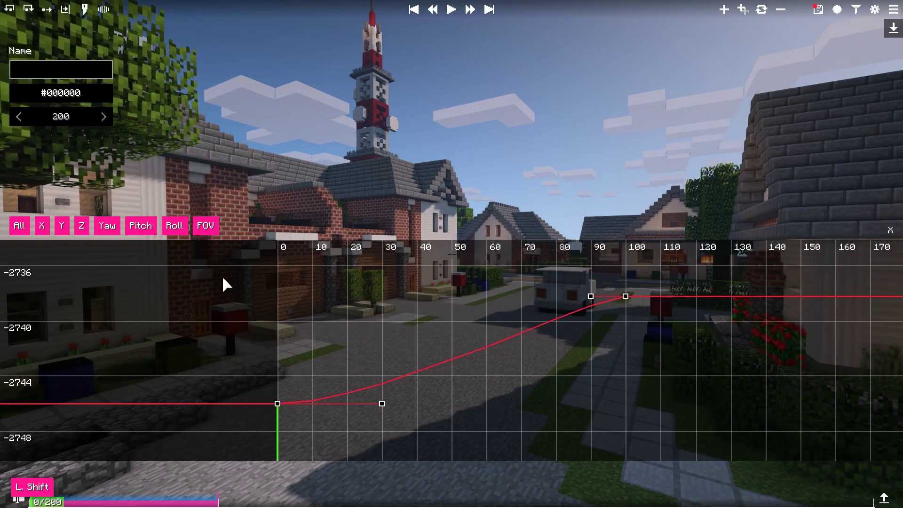
- Box-select the X keyframes, extend their Bezier handles together to about 53 ticks with value 0, and show the keyframe options
left_click_drag(223, 278, 677, 414)
left_click_drag(860, 261, 861, 282)
mouse_move(634, 306)
left_mouse_down()
mouse_move(630, 254)
mouse_move(629, 299)
left_mouse_up()
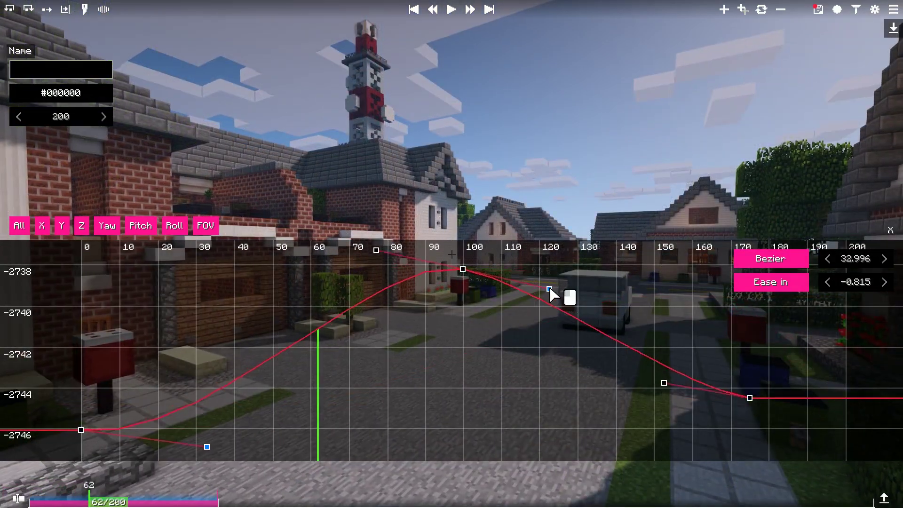
left_click_drag(550, 289, 630, 290)
right_click(464, 271)
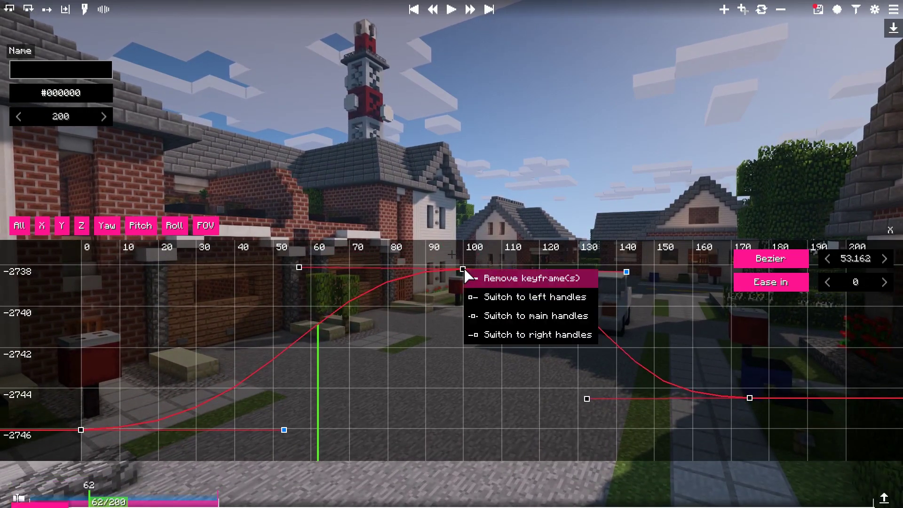
- Box-select the tick 0 keyframes of all channels and extend their right handles, the X handle to 80 ticks
left_click_drag(308, 278, 288, 296)
left_click_drag(278, 264, 335, 467)
left_click_drag(303, 362, 338, 362)
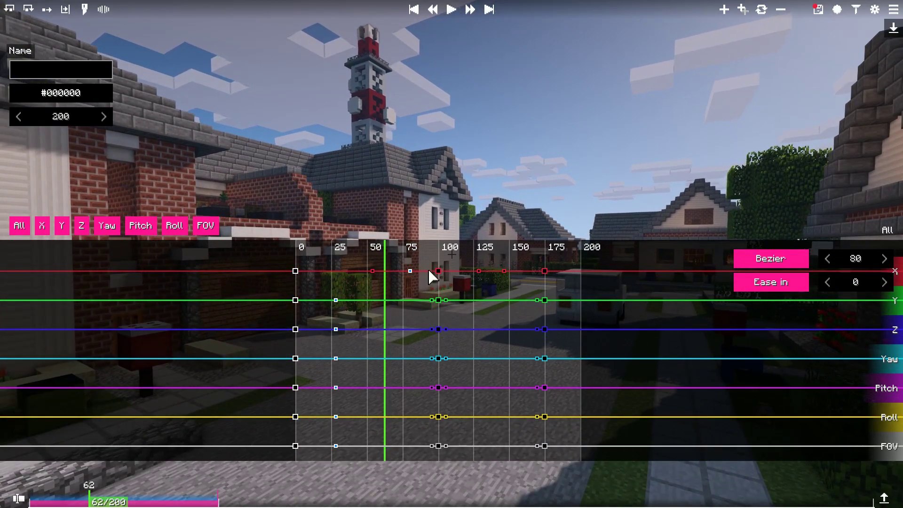
- Box-select the tick 100 keyframes of all channels and adjust their handles, bringing the X handle to 61 ticks, and clear the selection
left_click_drag(425, 282, 451, 450)
left_click_drag(428, 278, 355, 280)
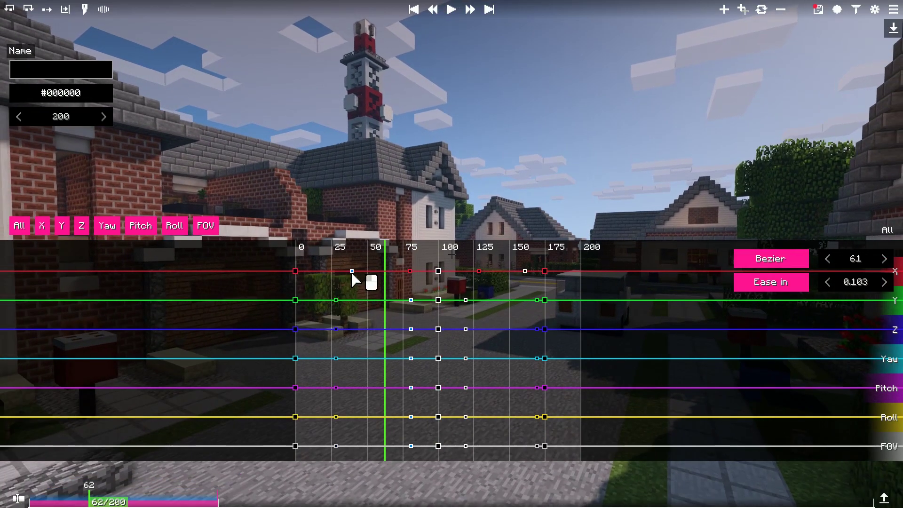
left_click(635, 369)
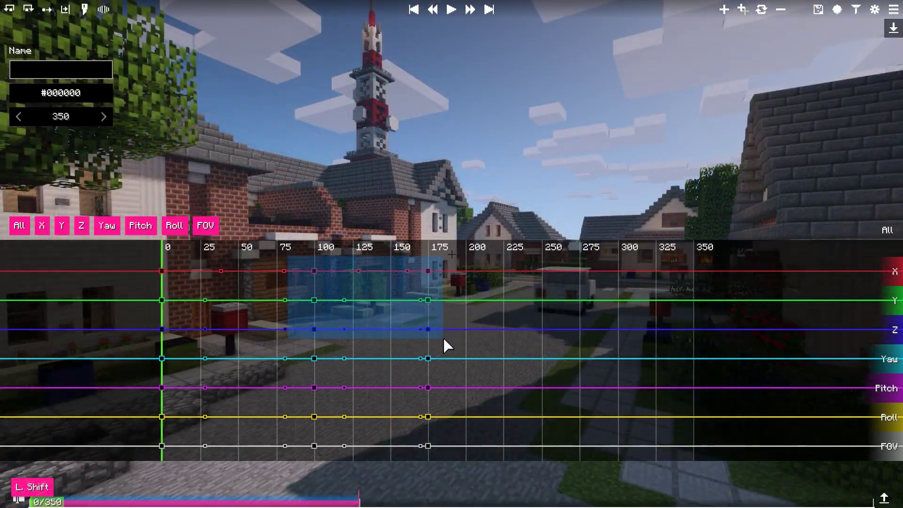
- Select a mix of X, Y, Z, Roll and FOV keyframes and duplicate them so the copies start at tick 225
left_click_drag(451, 346, 449, 348)
left_click_drag(146, 403, 184, 461)
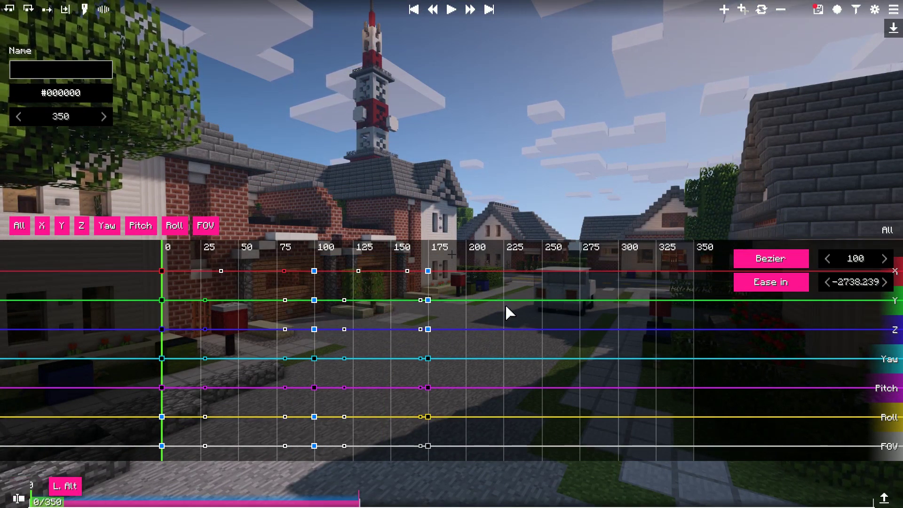
left_click_drag(503, 272, 537, 279)
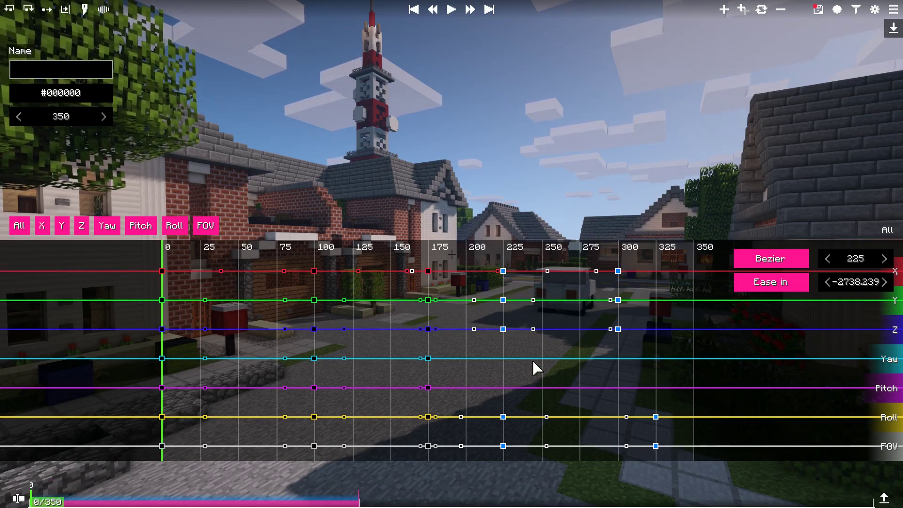
- Box-select the copied X, Y and Z keyframes and move them so they start at tick 275
left_click(539, 382)
left_click_drag(483, 259, 623, 361)
left_click_drag(503, 329, 580, 330)
- Box-select all the copied keyframes in the X, Y, Z, Roll and FOV channels and remove them
left_click(714, 259)
left_click_drag(715, 266, 505, 465)
right_click(588, 354)
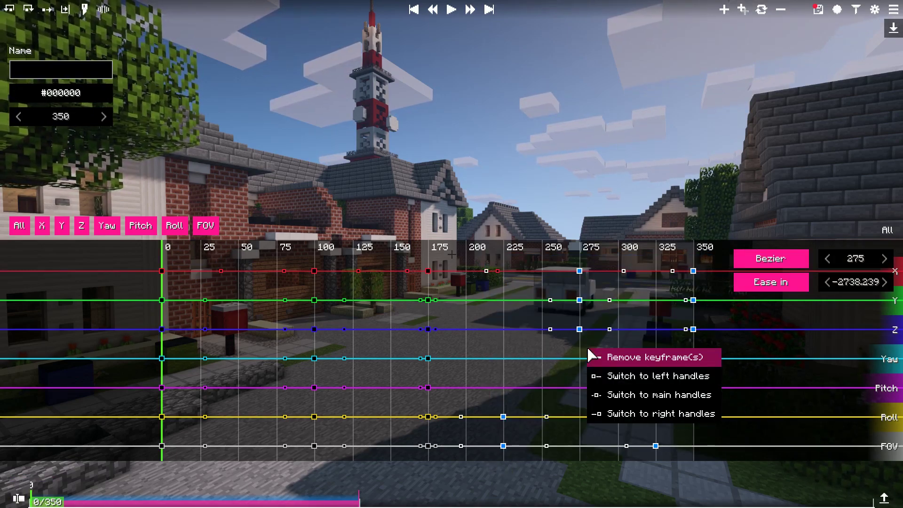
left_click(628, 359)
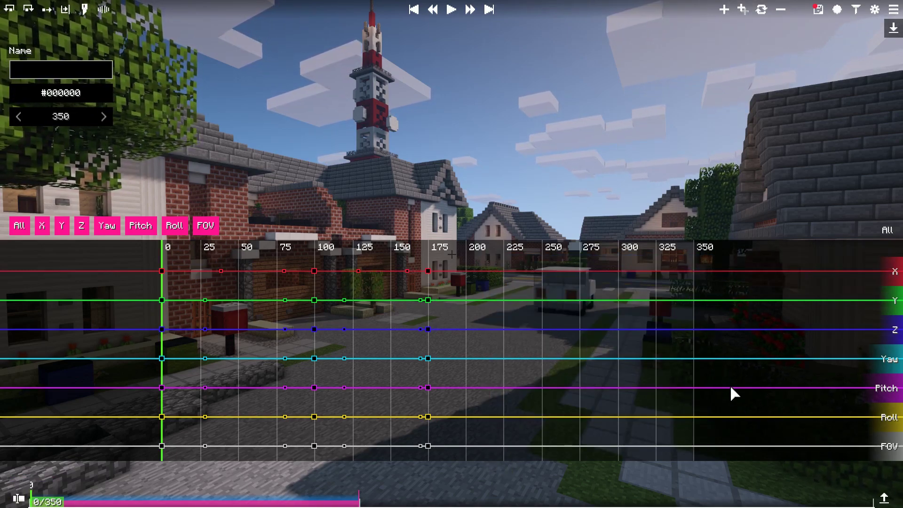